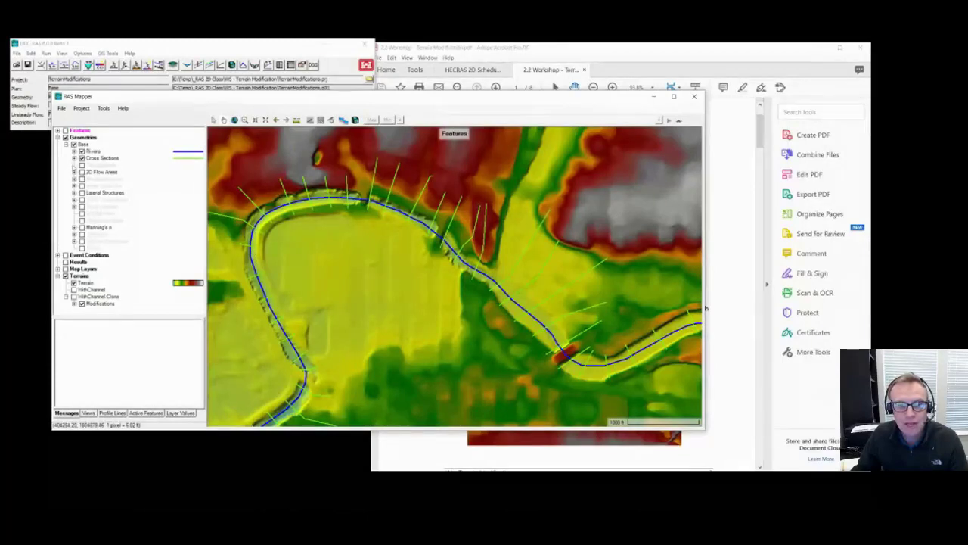
Expand the Rivers layers and turn on the Bank Lines display
left_click(75, 151)
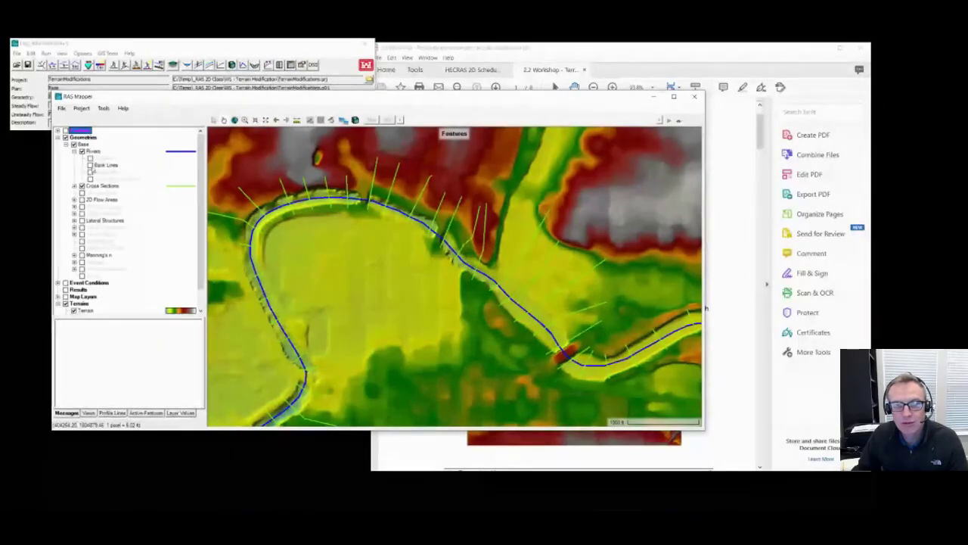
left_click(90, 165)
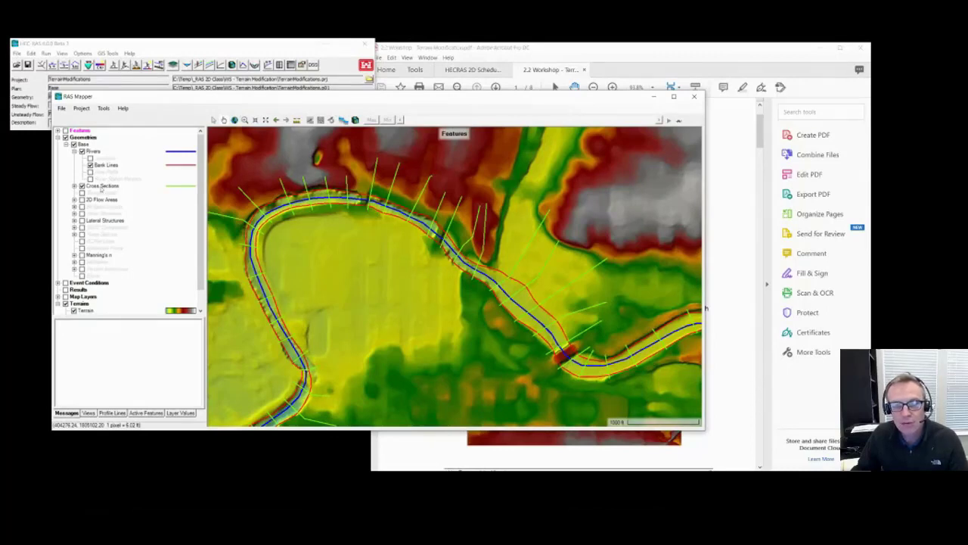
Turn on Bank Stations for Cross Sections, leaving Reach Lengths and Manning's n labels off
double_click(101, 186)
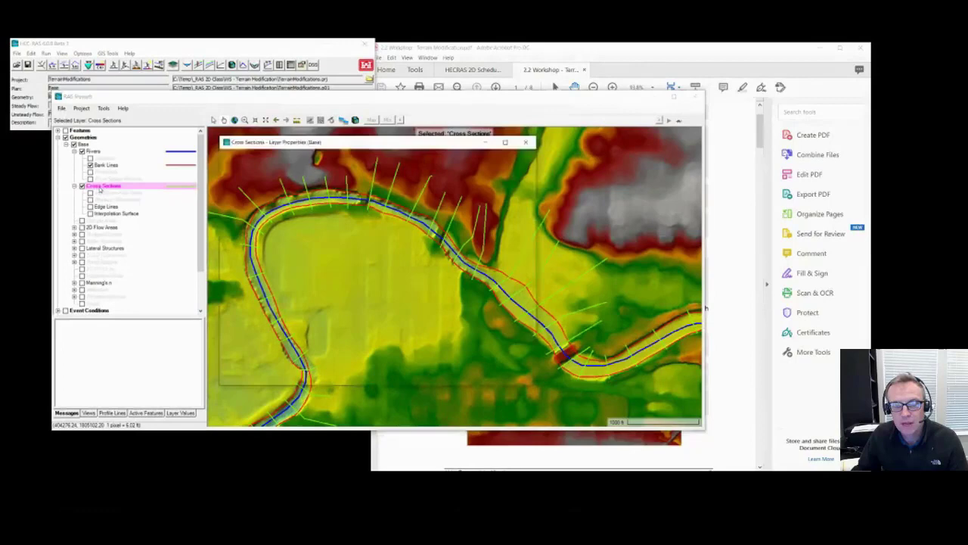
left_click(269, 154)
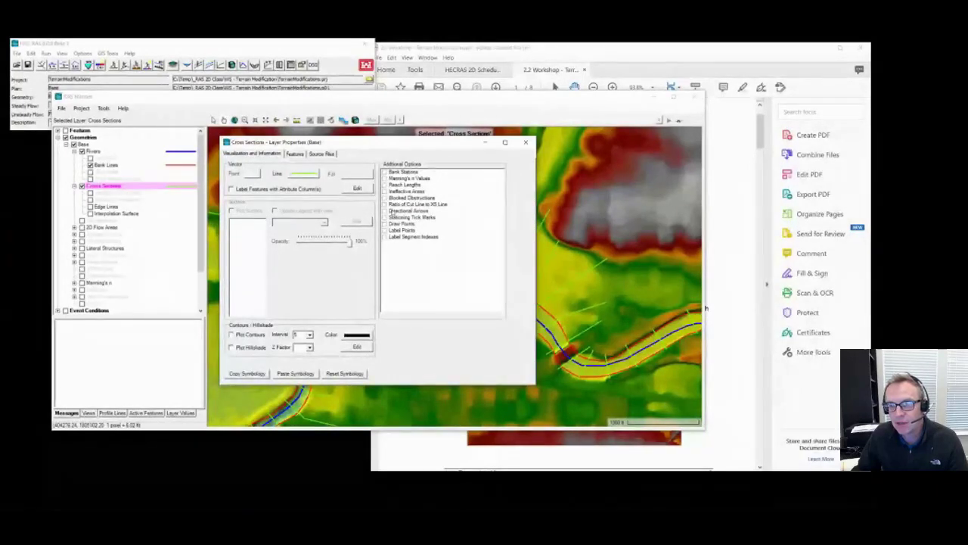
left_click_drag(396, 147, 711, 97)
left_click(698, 122)
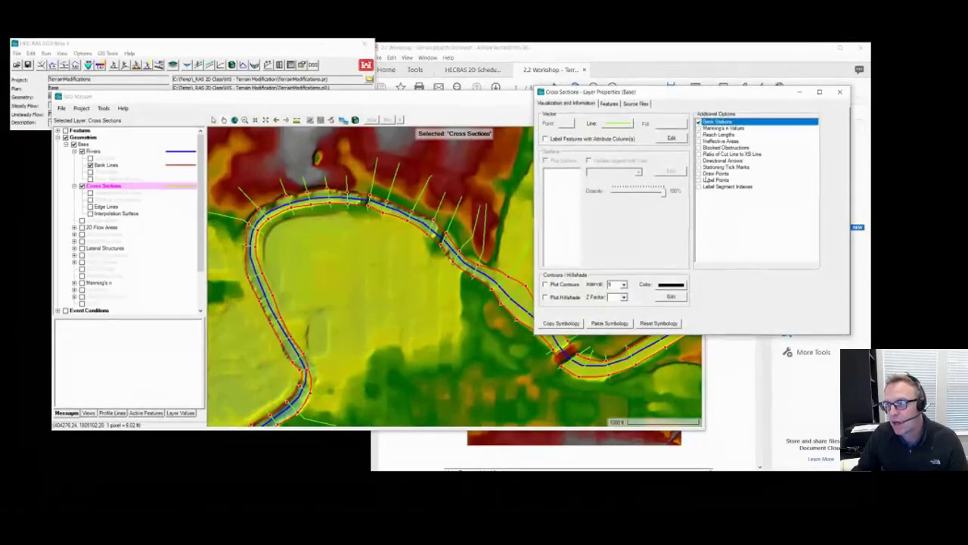
left_click(698, 135)
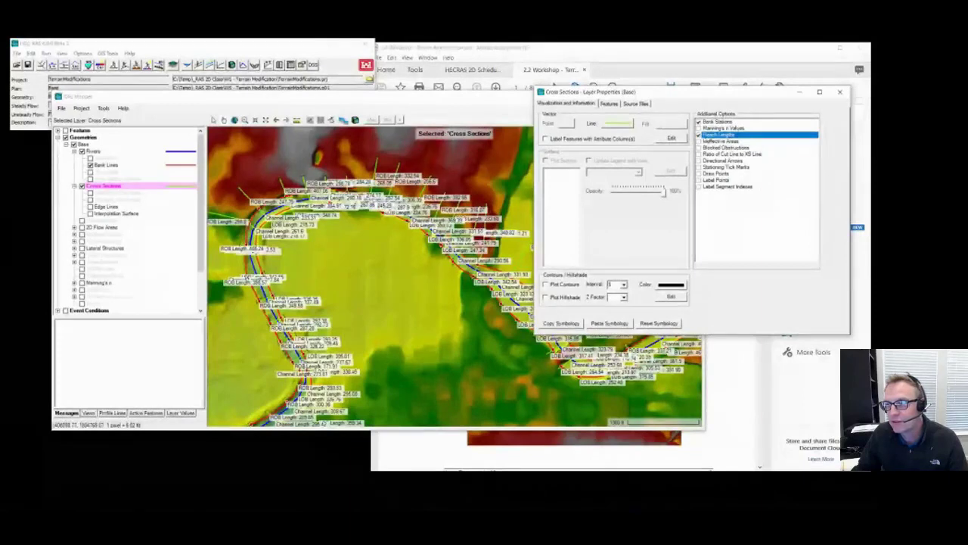
left_click(698, 135)
left_click(698, 128)
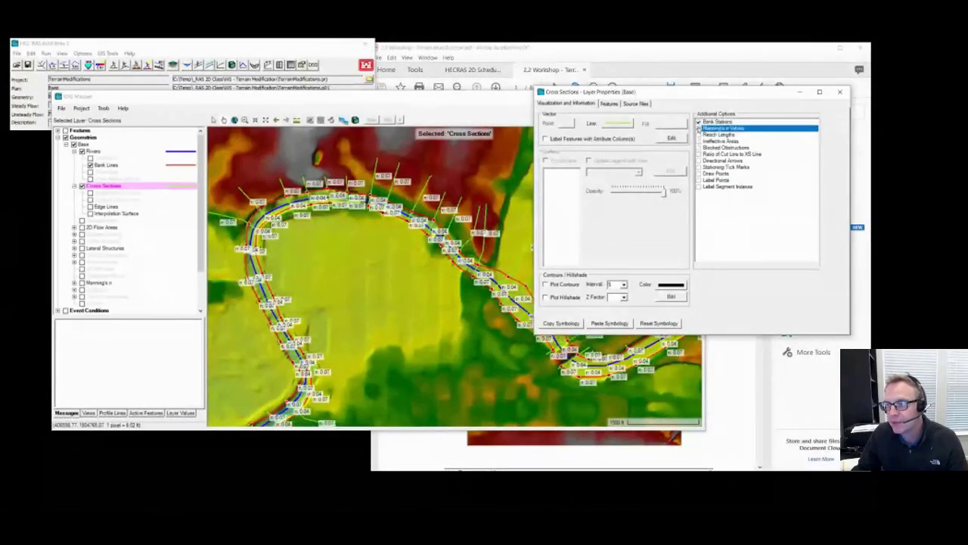
left_click(698, 128)
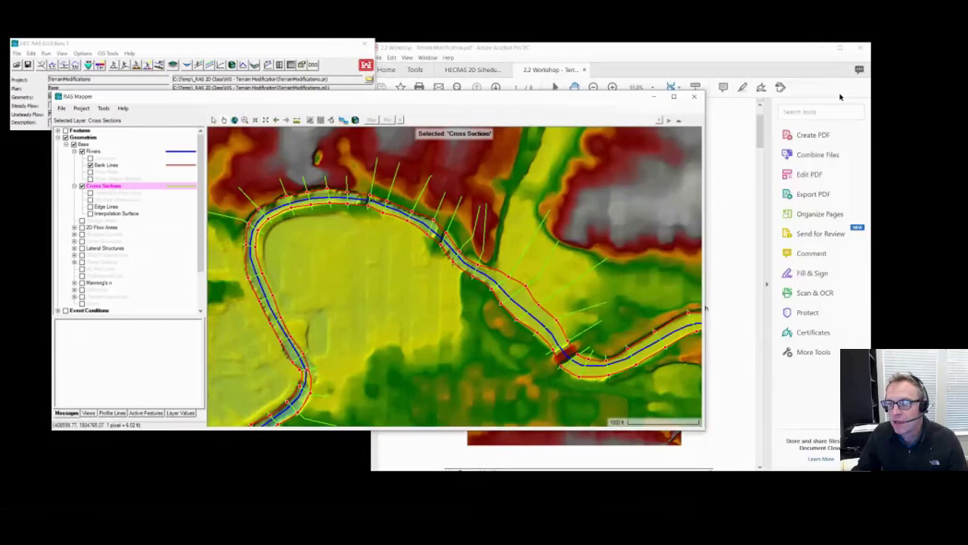
left_click(839, 92)
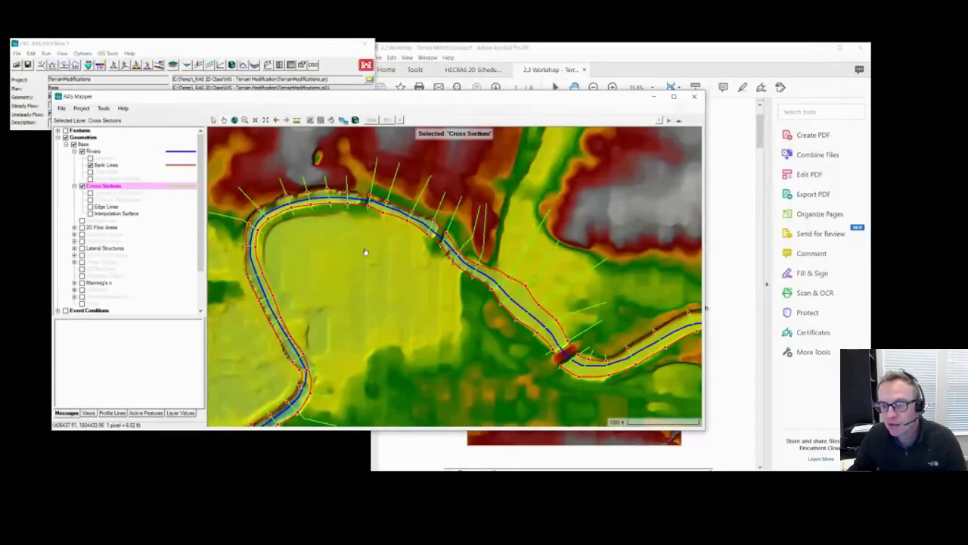
mouse_move(438, 231)
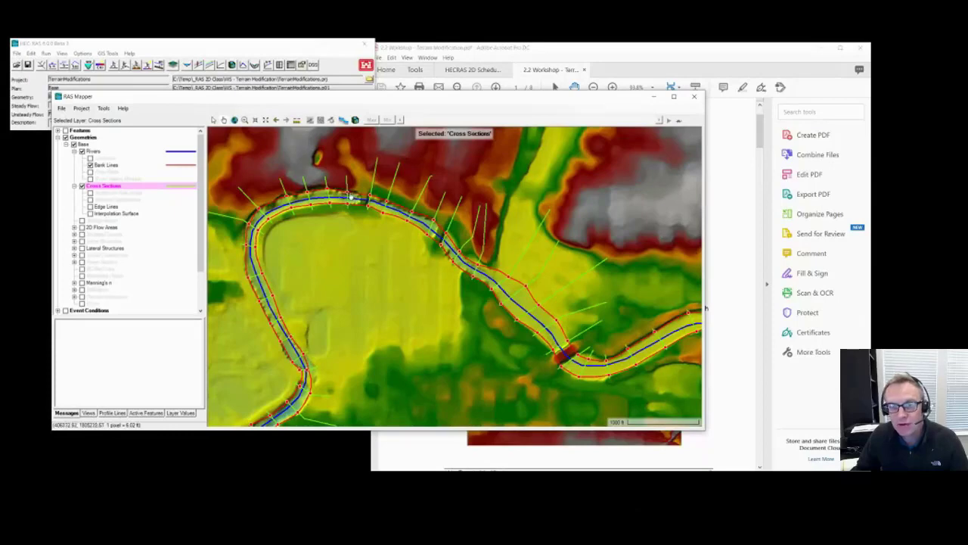
Start editing the Base geometry with Bank Lines as the edited layer
right_click(110, 187)
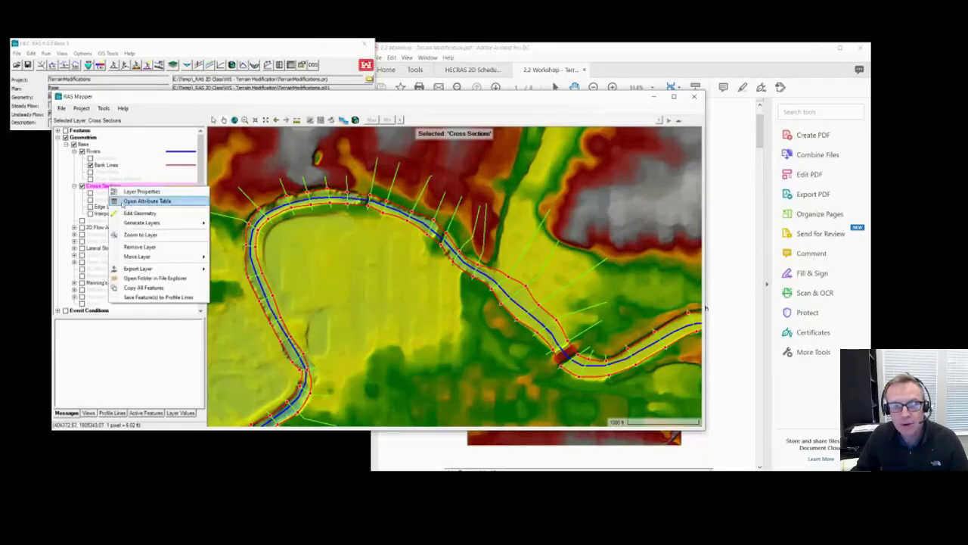
left_click(126, 214)
left_click(106, 165)
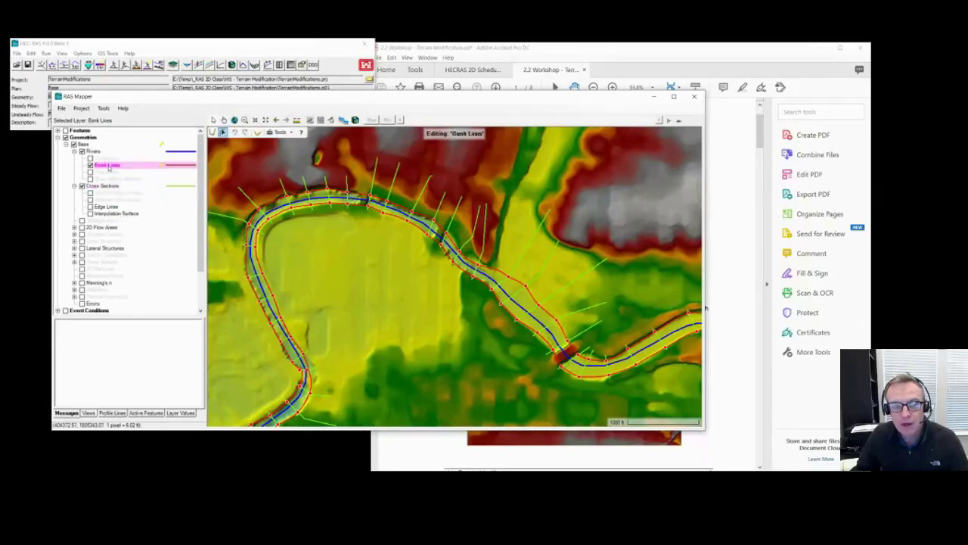
right_click(107, 165)
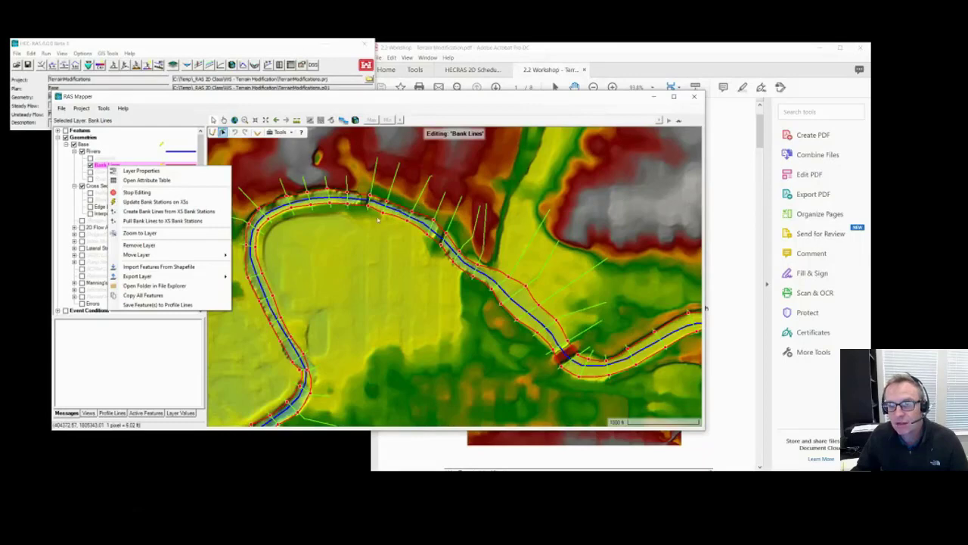
left_click(264, 103)
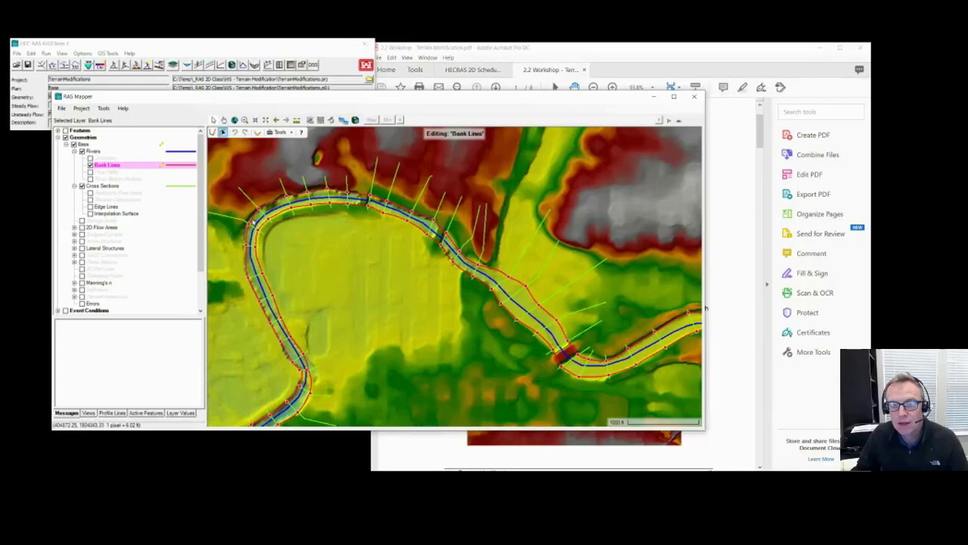
Box-select points on the left bank line, then clear the selection
left_click(252, 223)
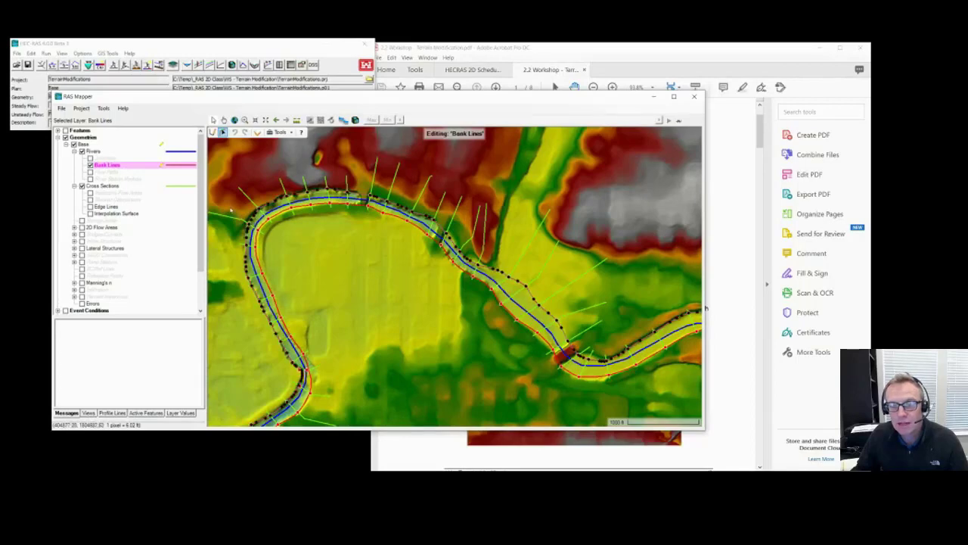
left_click_drag(230, 202, 241, 230)
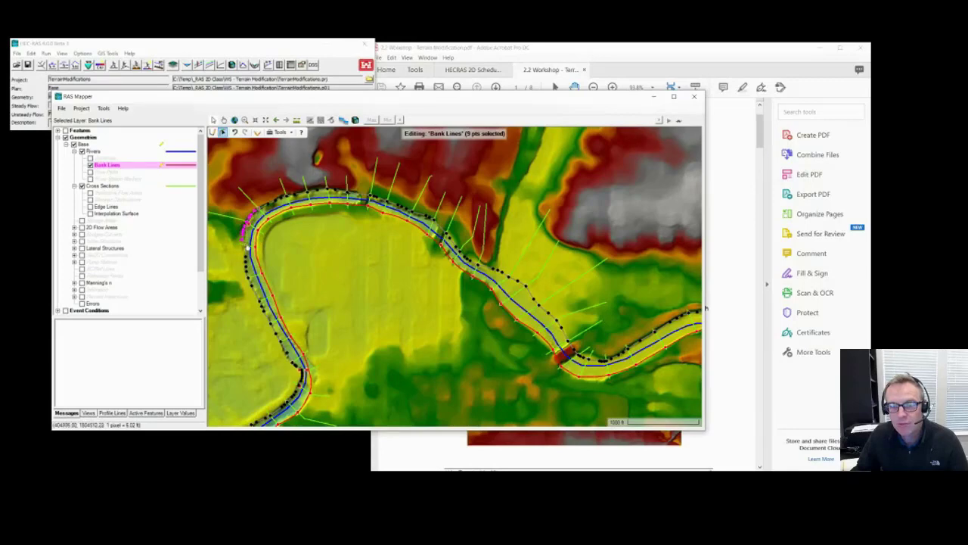
left_click_drag(271, 192, 281, 194)
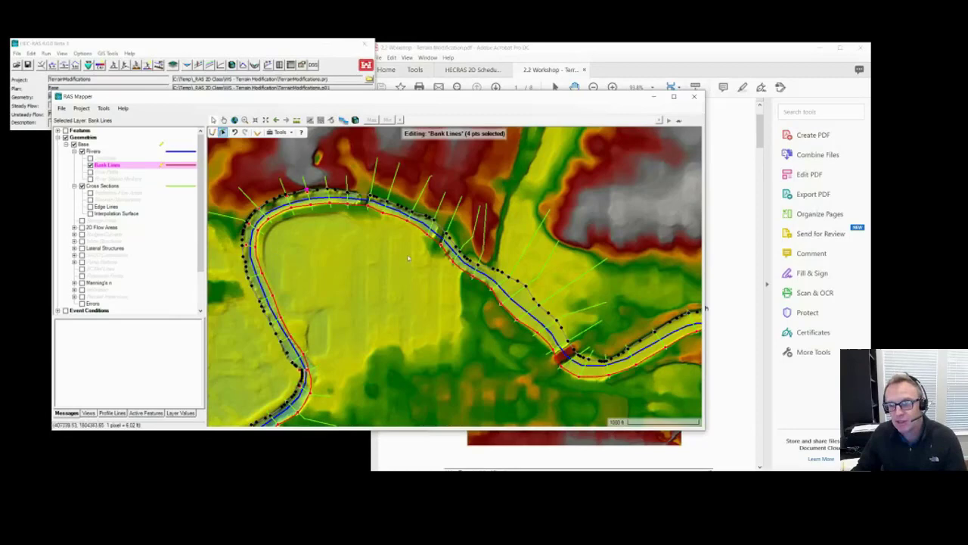
left_click(367, 263)
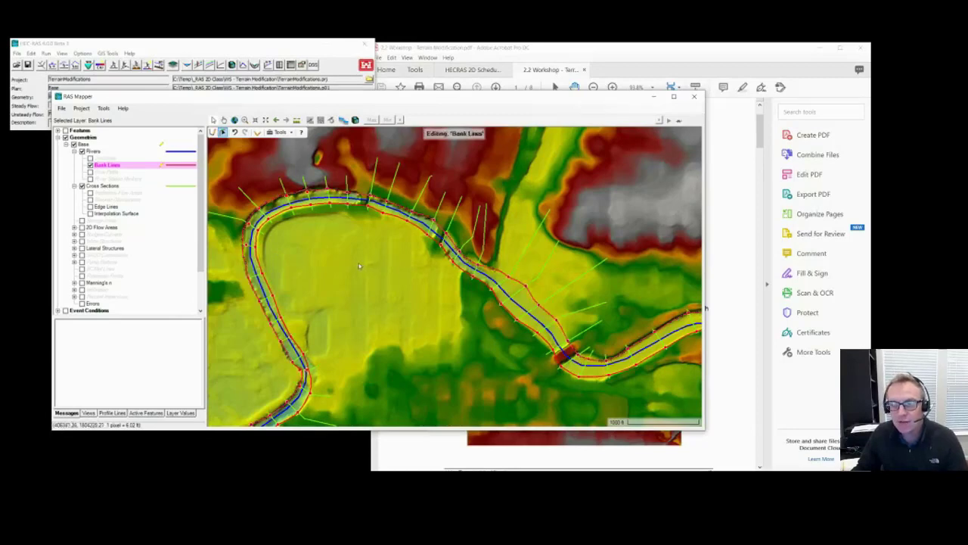
Stop editing the bank lines and save the geometry edits
right_click(122, 168)
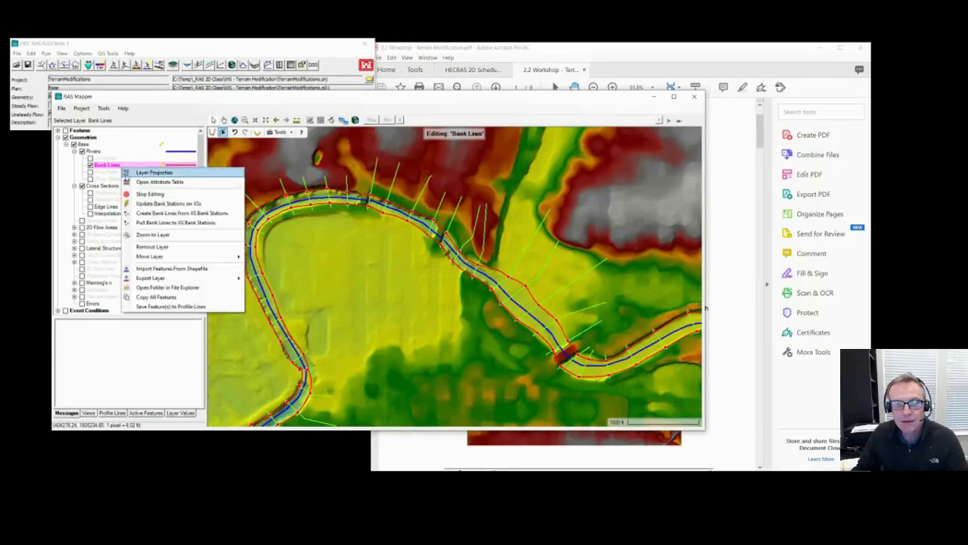
left_click(135, 198)
left_click(413, 306)
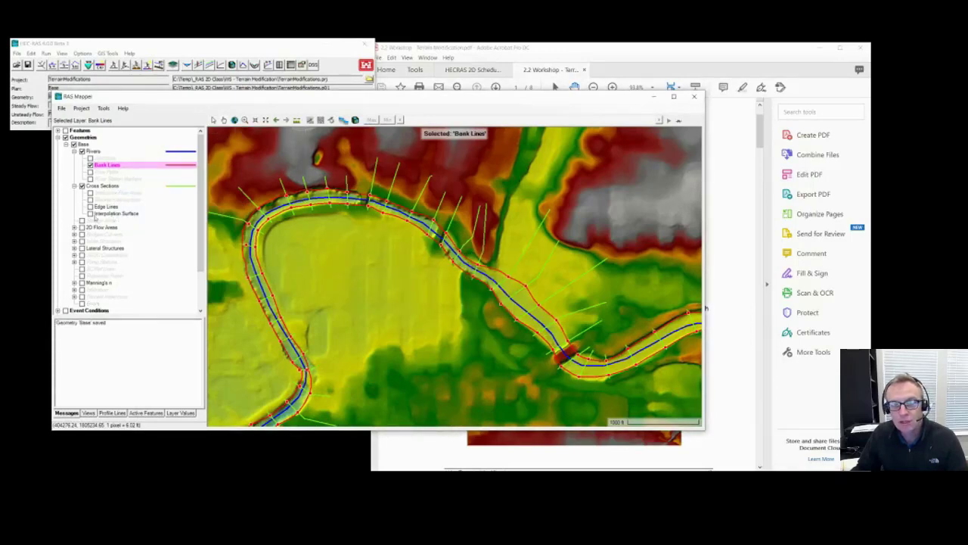
Show and compute the XS Interpolation Surface, then stop editing and save the Base geometry
left_click(90, 214)
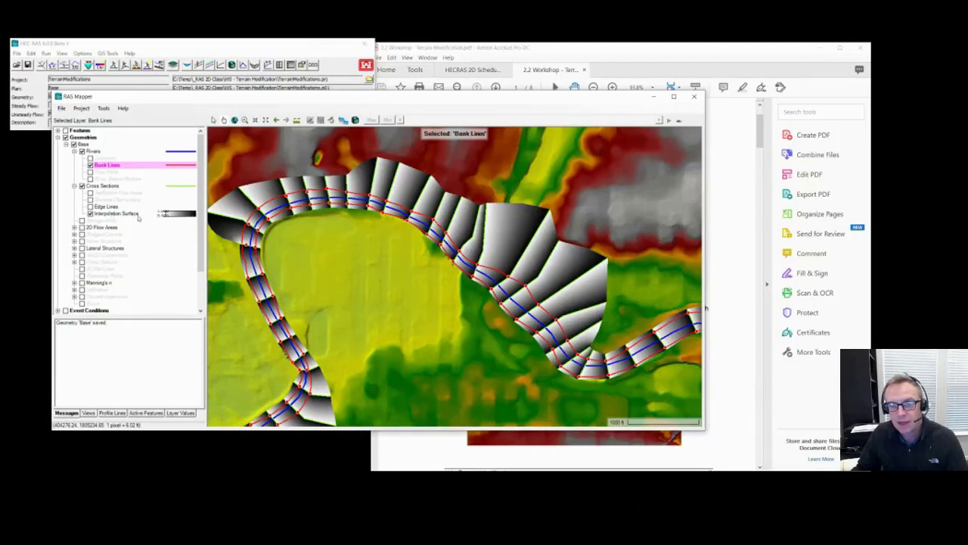
left_click(127, 216)
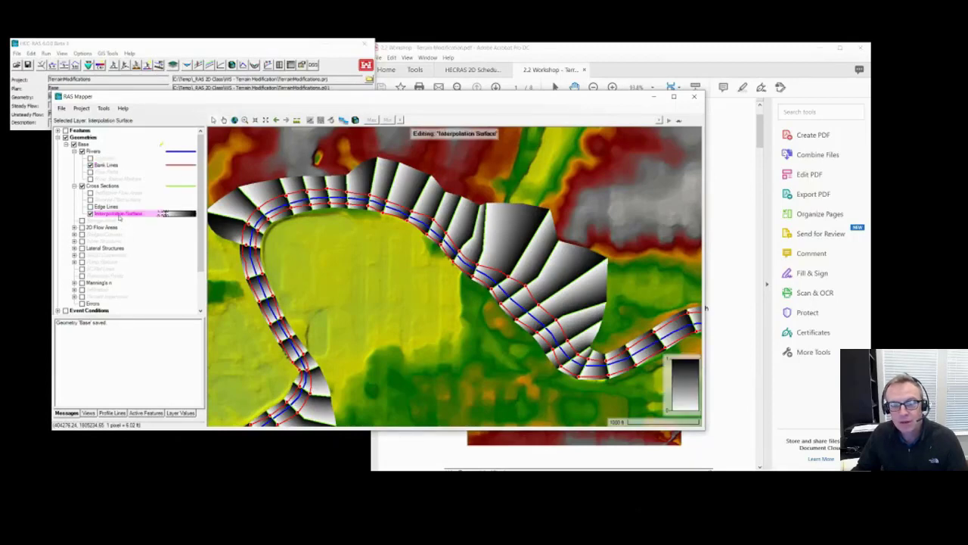
right_click(119, 216)
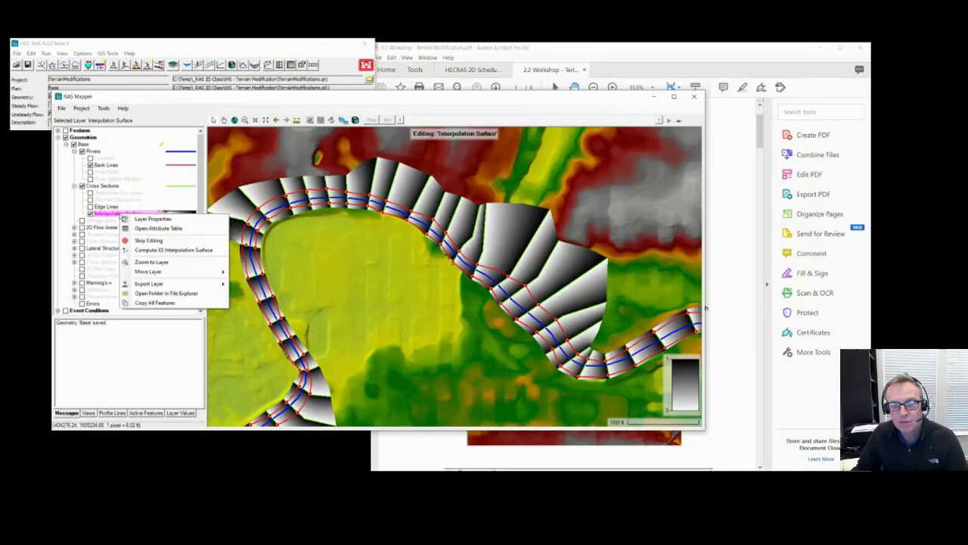
left_click(211, 252)
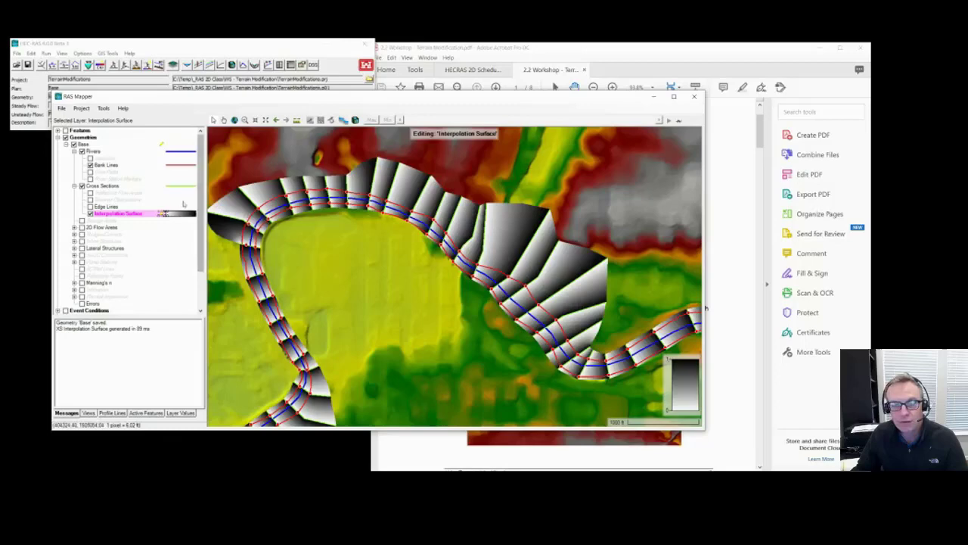
right_click(133, 216)
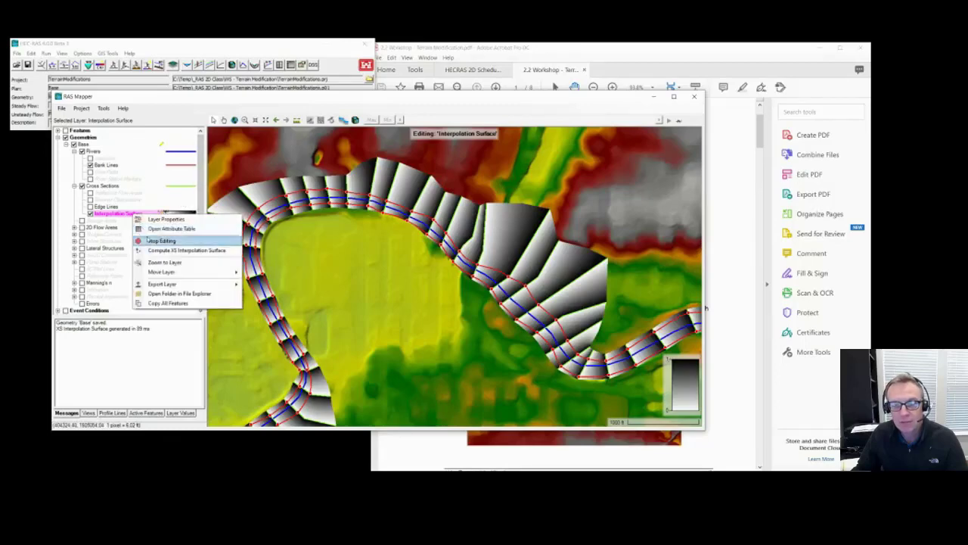
left_click(149, 242)
left_click(425, 306)
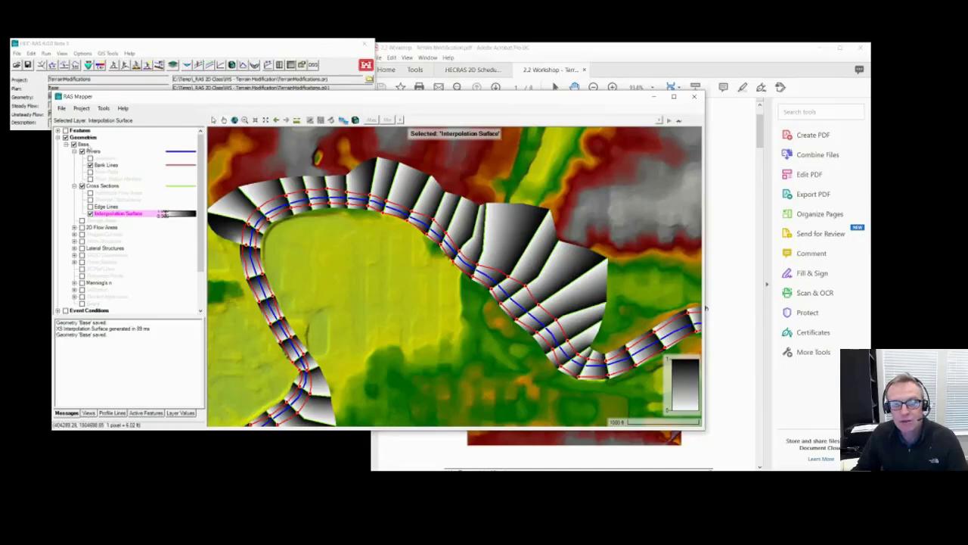
Hide and collapse the Base geometry layers so only the terrain shows on the map
right_click(87, 145)
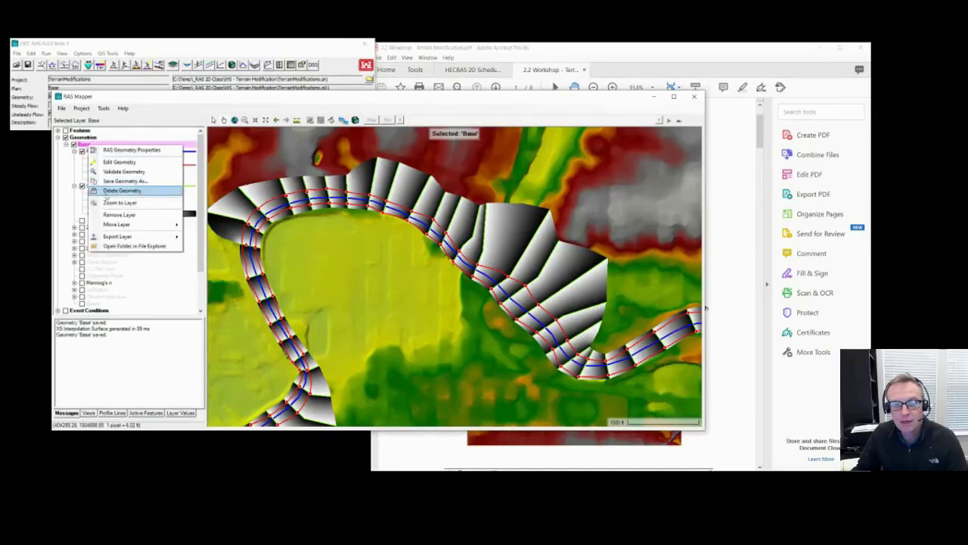
mouse_move(112, 237)
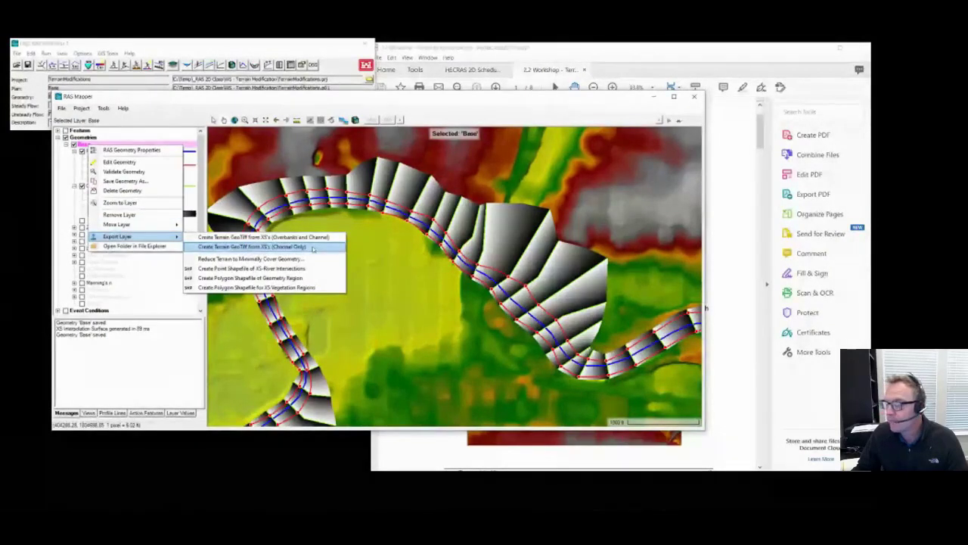
left_click(207, 96)
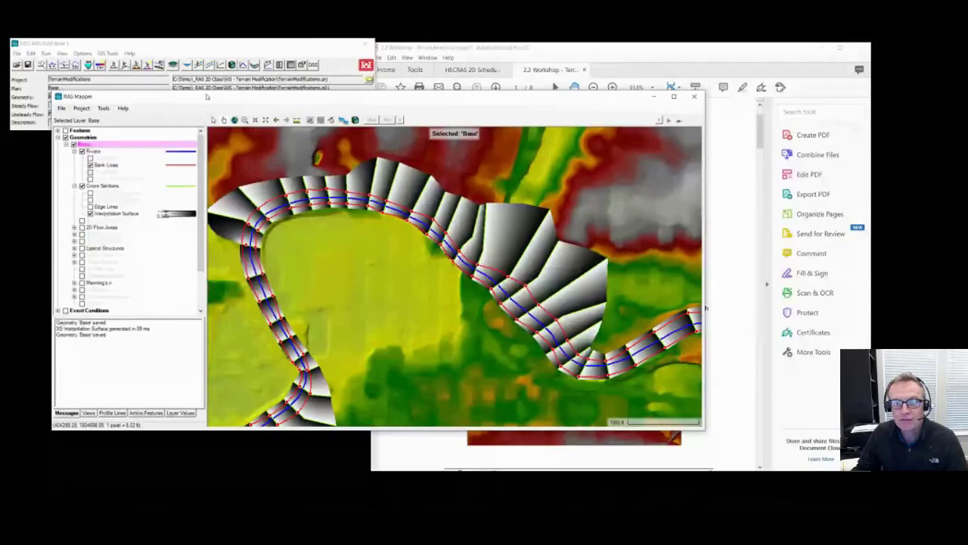
scroll(129, 219, "down", 2)
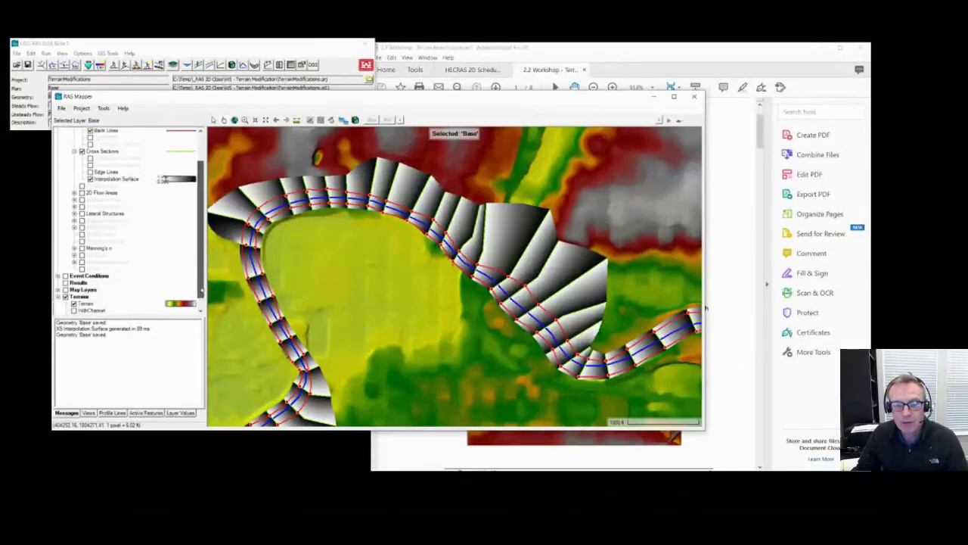
scroll(128, 220, "up", 2)
left_click(74, 138)
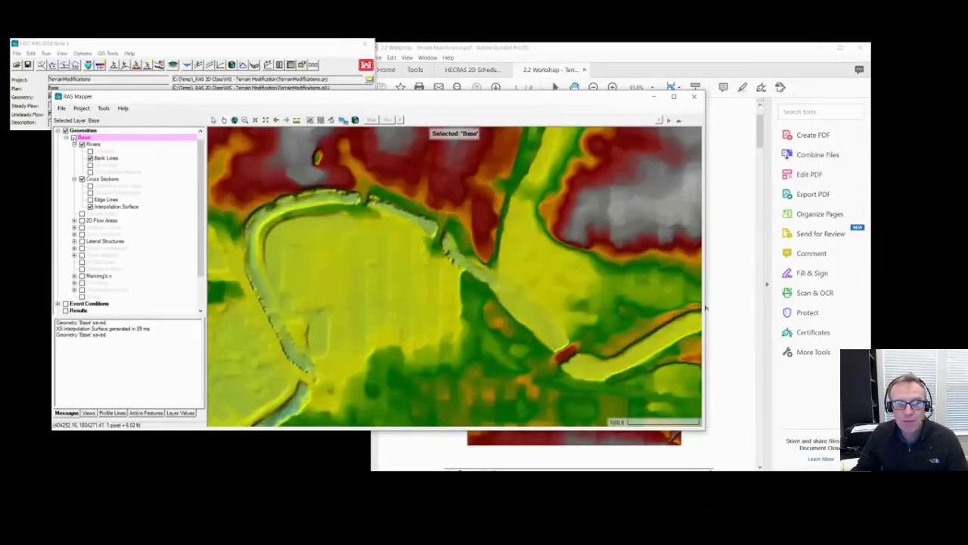
left_click(67, 138)
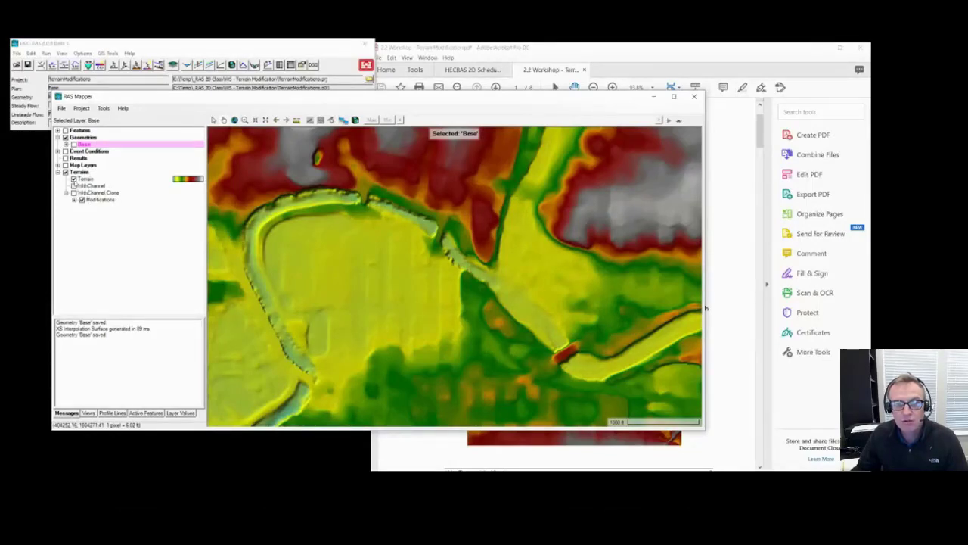
Create virtual clone 'WithChannel Clone (1)' with the default suffix and display it instead of WithChannel
left_click(74, 178)
left_click(74, 185)
right_click(91, 186)
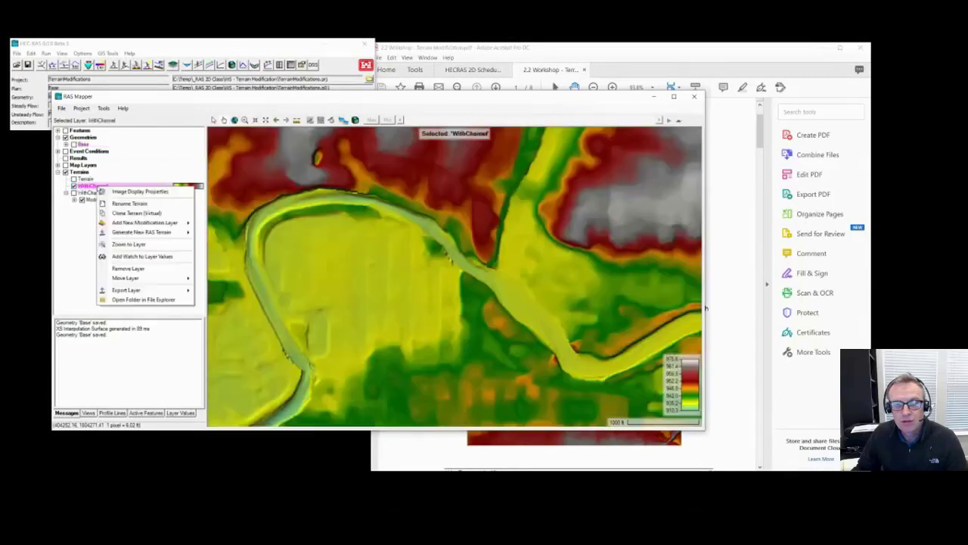
left_click(130, 213)
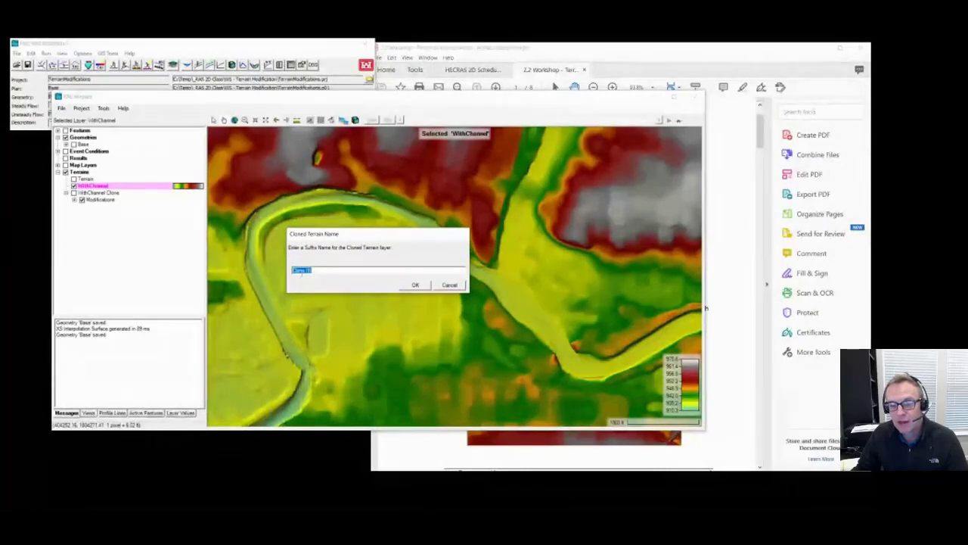
left_click(416, 285)
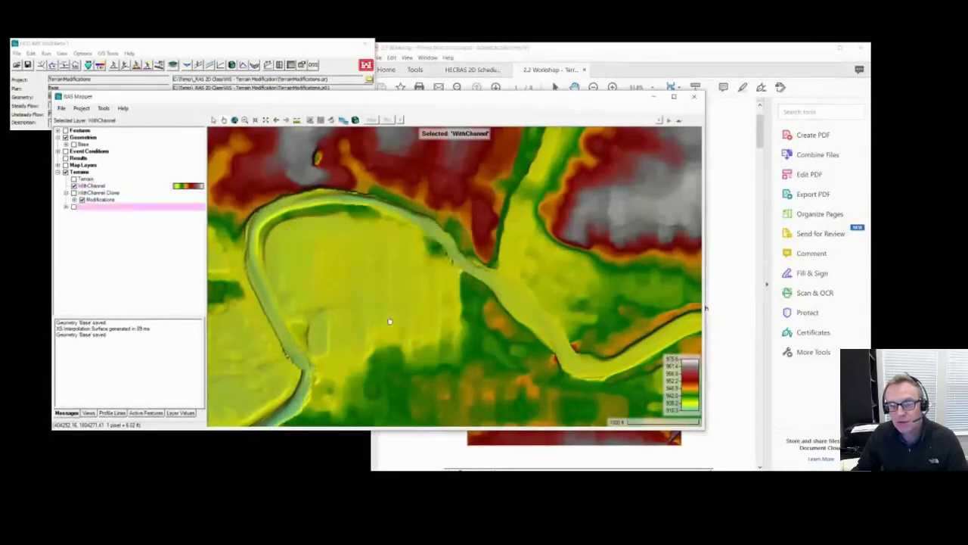
left_click(74, 207)
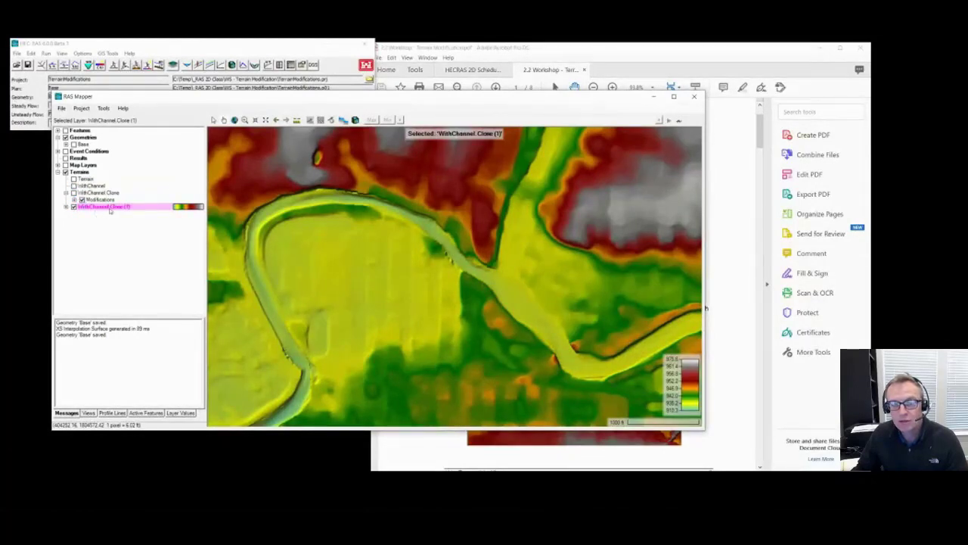
left_click(92, 186)
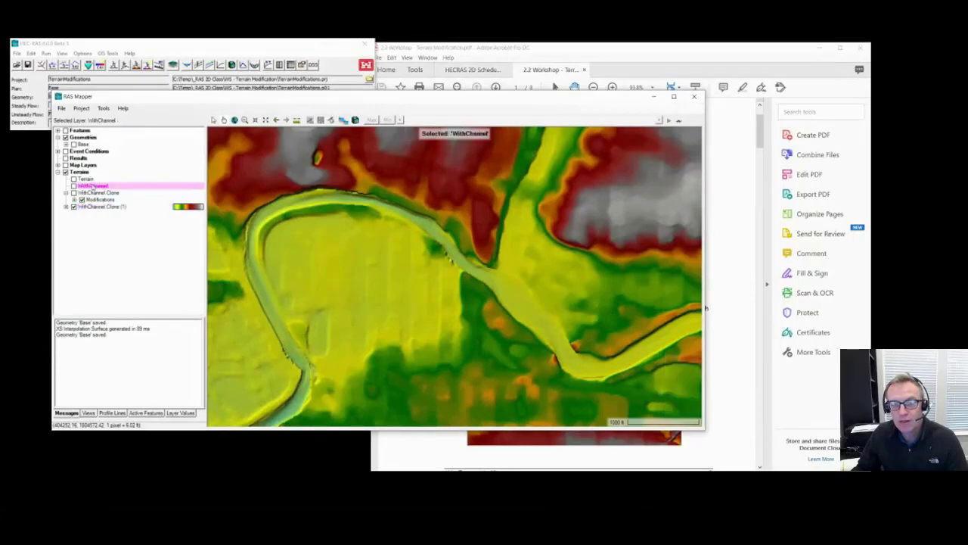
double_click(101, 189)
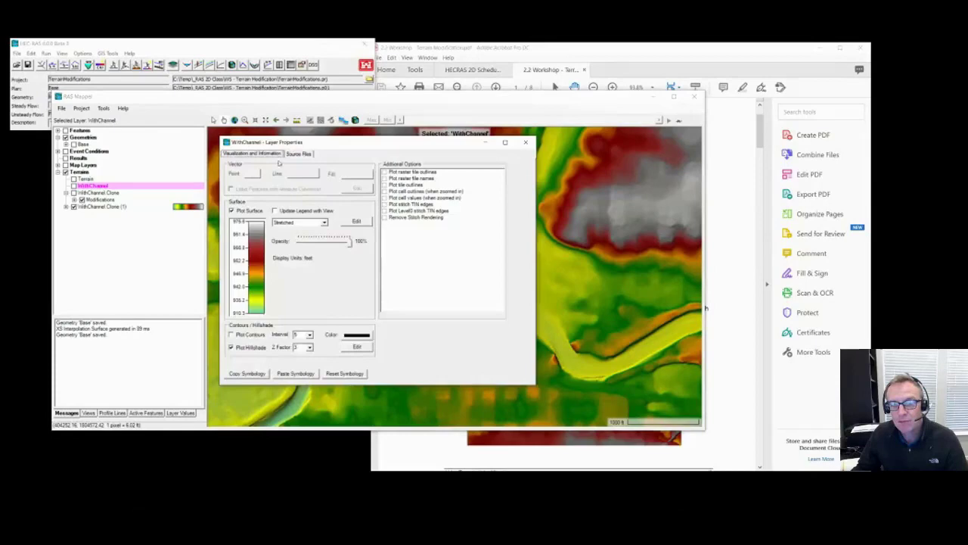
left_click(298, 154)
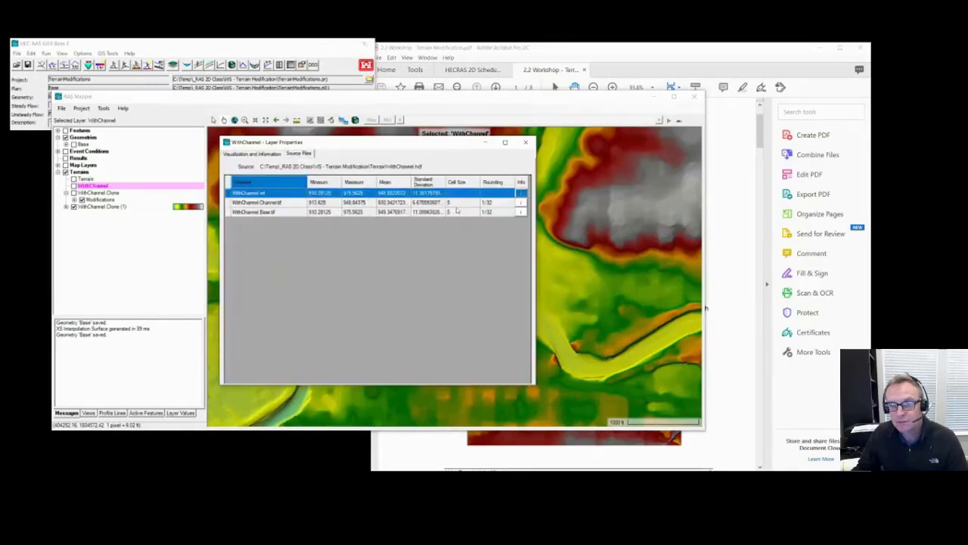
left_click(266, 212)
left_click(269, 203)
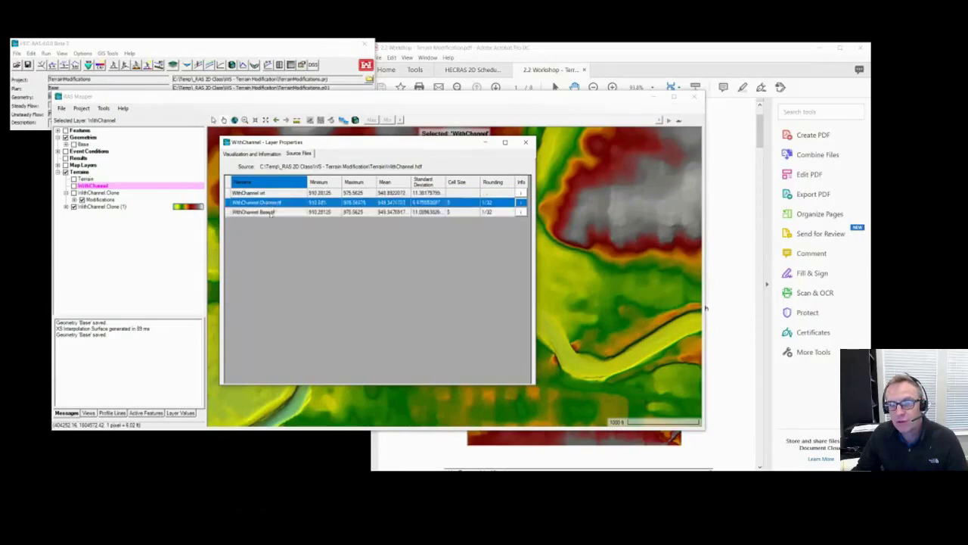
left_click(271, 212)
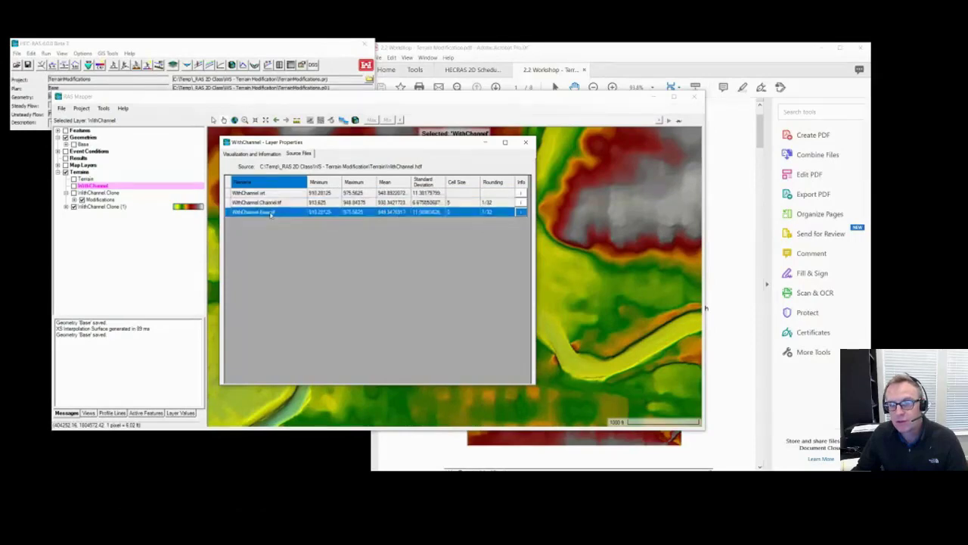
left_click(521, 213)
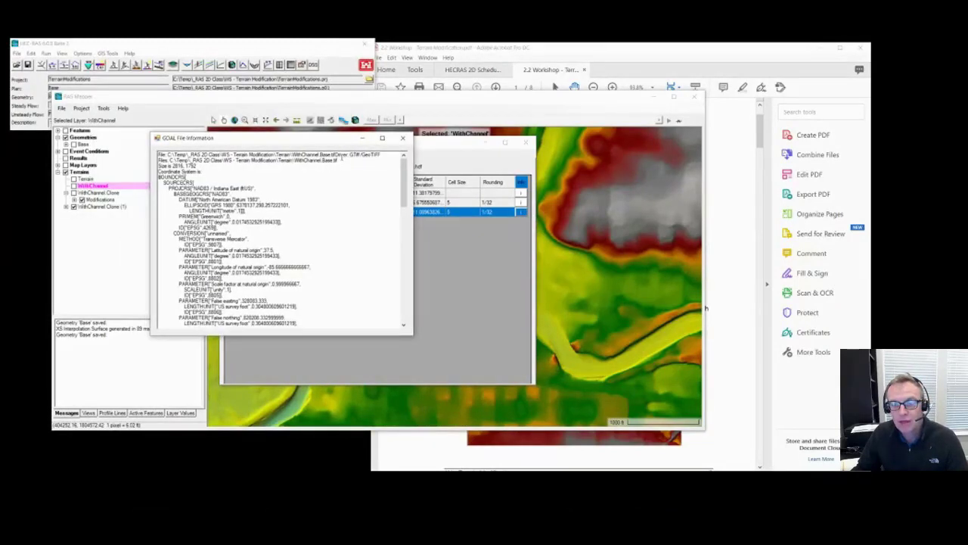
left_click_drag(340, 161, 170, 160)
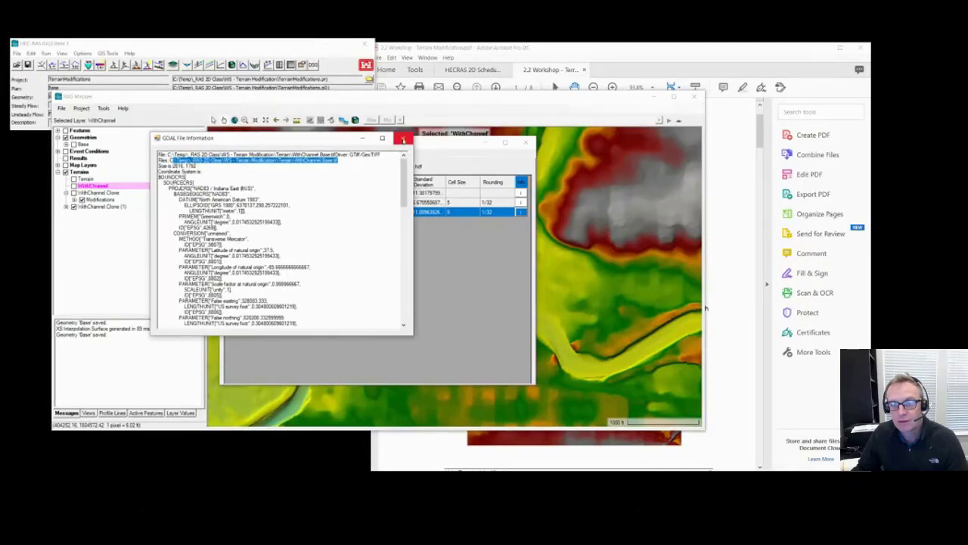
left_click_drag(330, 145, 351, 231)
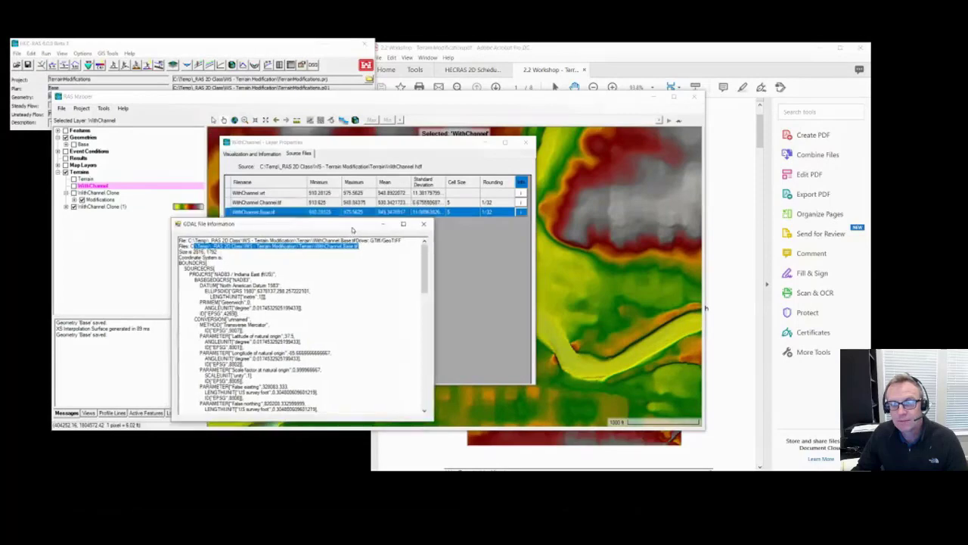
left_click(423, 223)
left_click(527, 144)
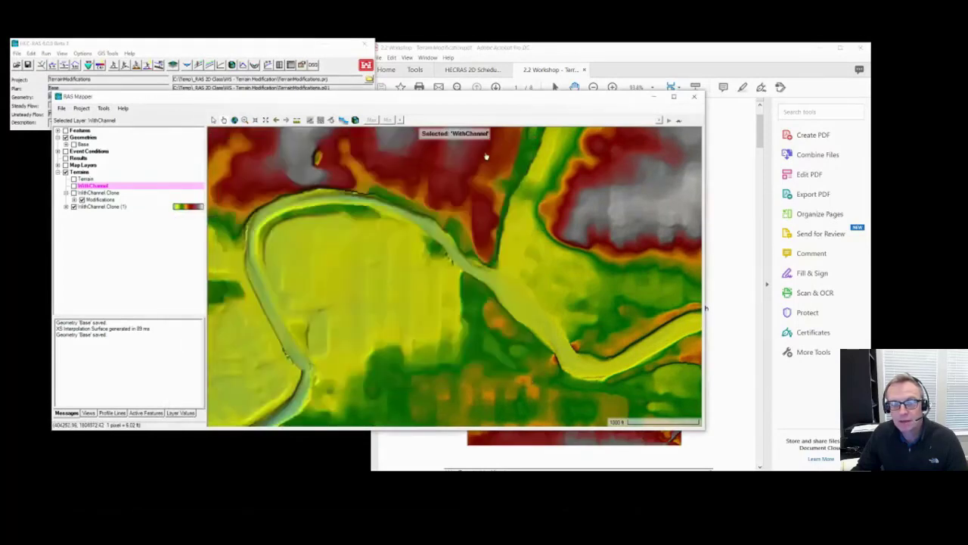
double_click(90, 207)
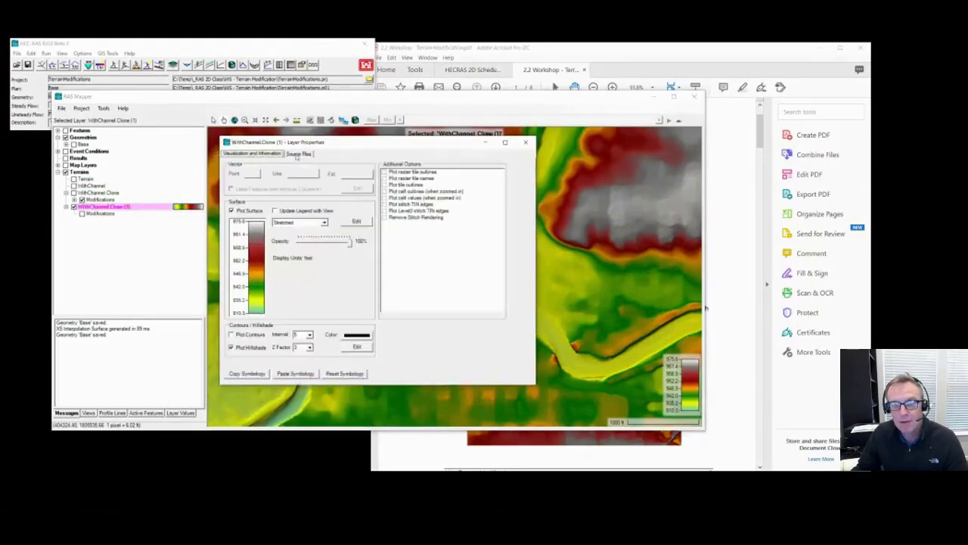
left_click(298, 154)
left_click(461, 214)
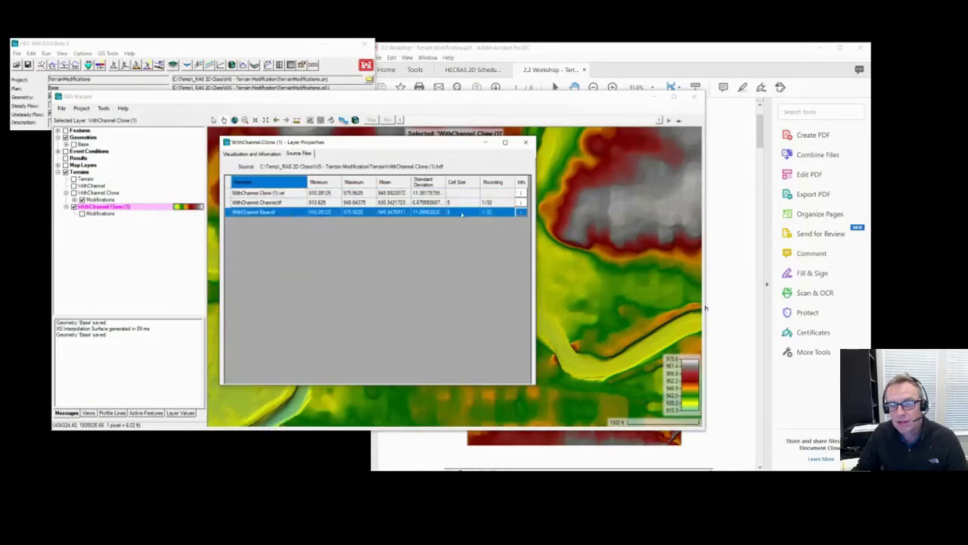
left_click(155, 220)
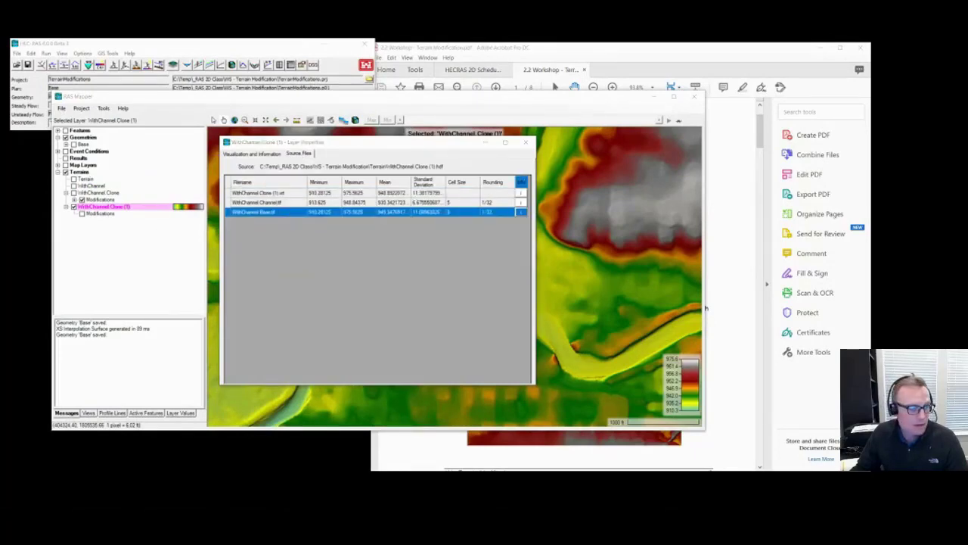
left_click(521, 212)
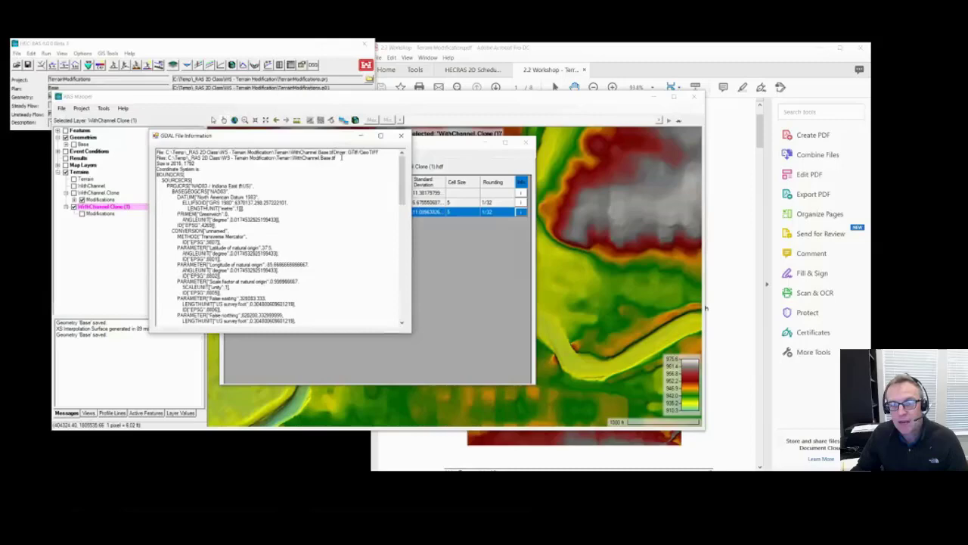
left_click_drag(337, 157, 168, 157)
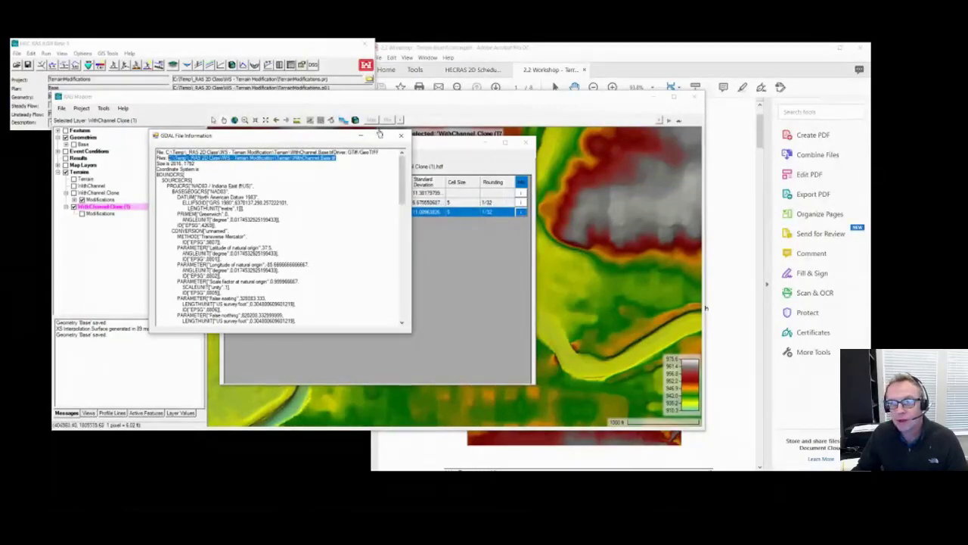
left_click(401, 136)
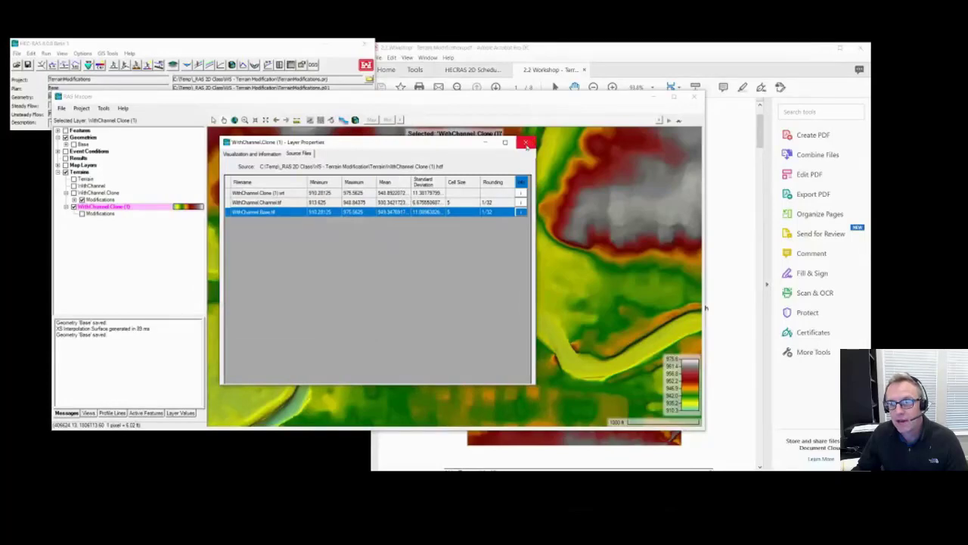
left_click(526, 143)
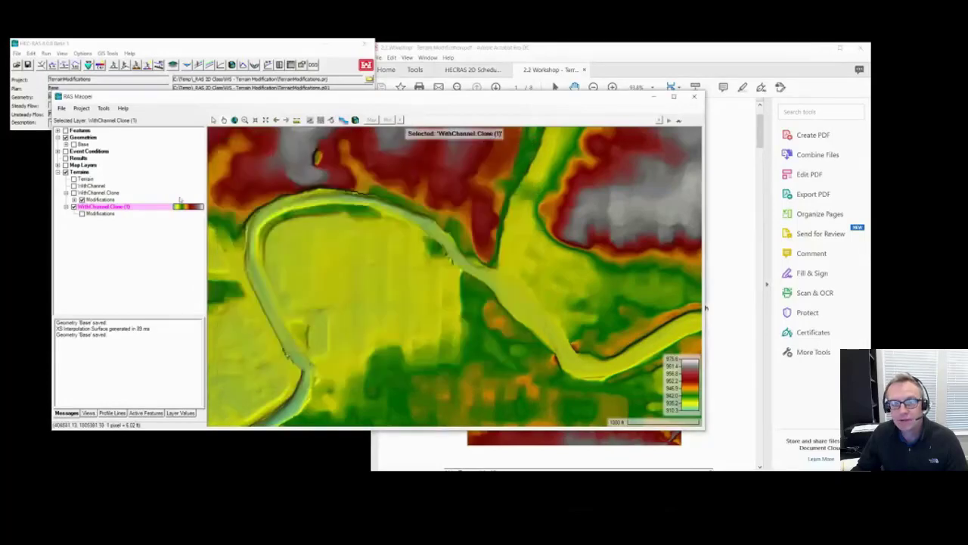
Add a Circles (Circle/Ellipse) modification layer to the clone's Modifications
left_click(81, 214)
right_click(98, 214)
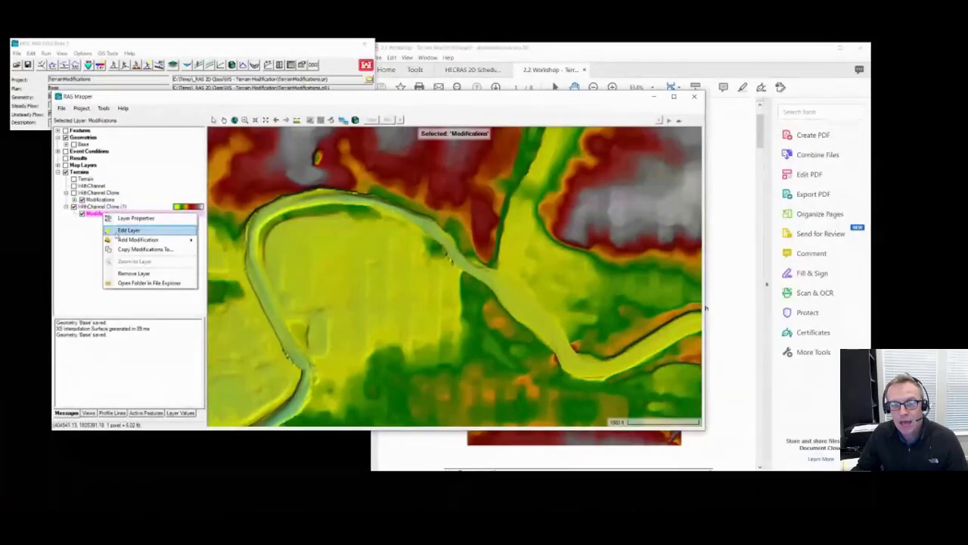
mouse_move(137, 239)
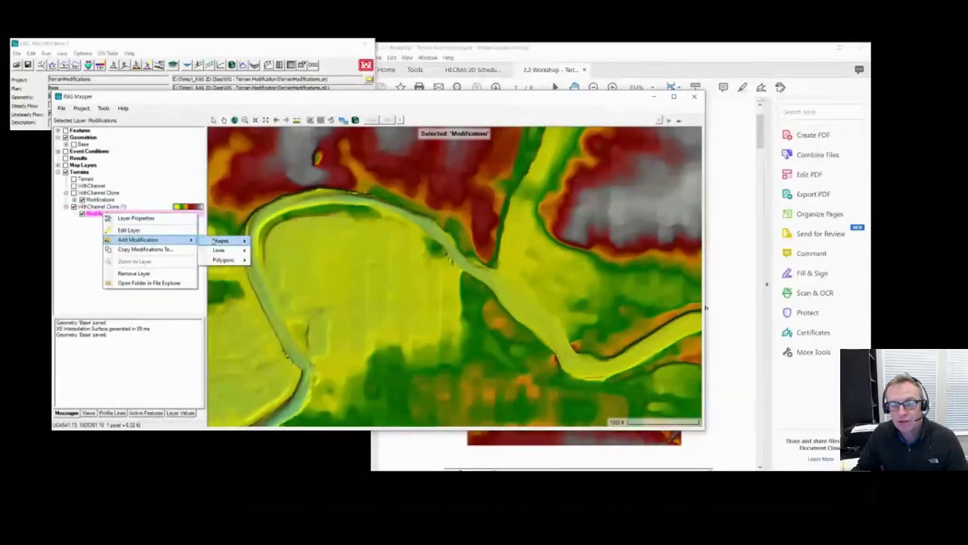
mouse_move(215, 240)
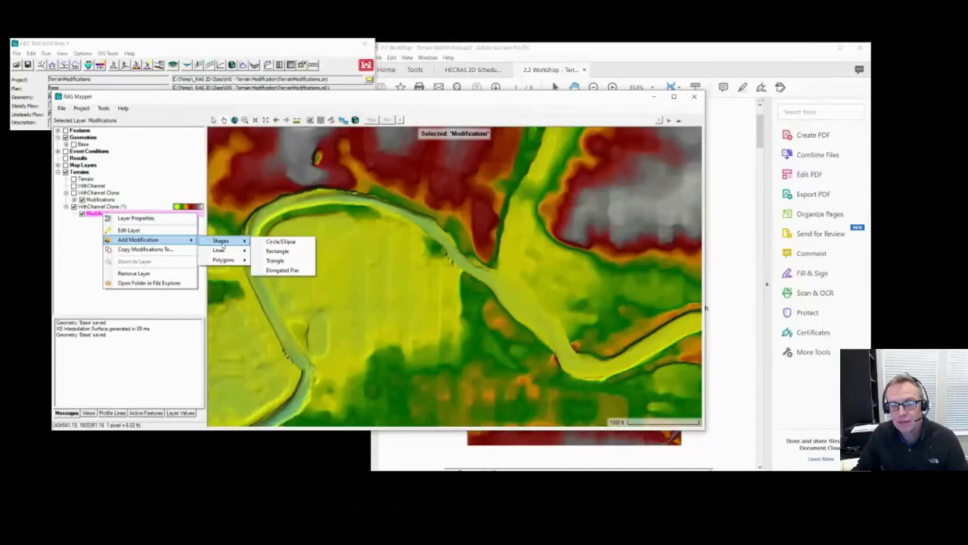
left_click(268, 242)
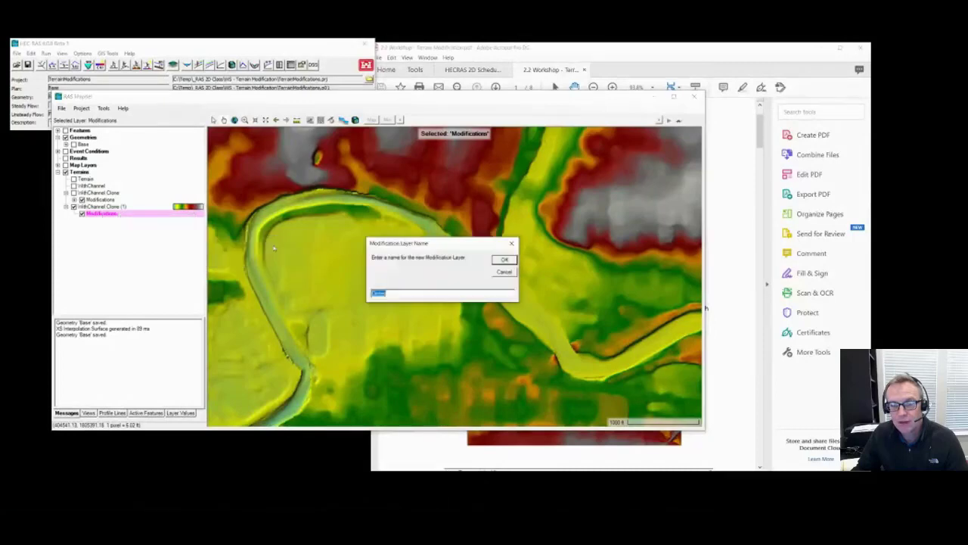
left_click(499, 259)
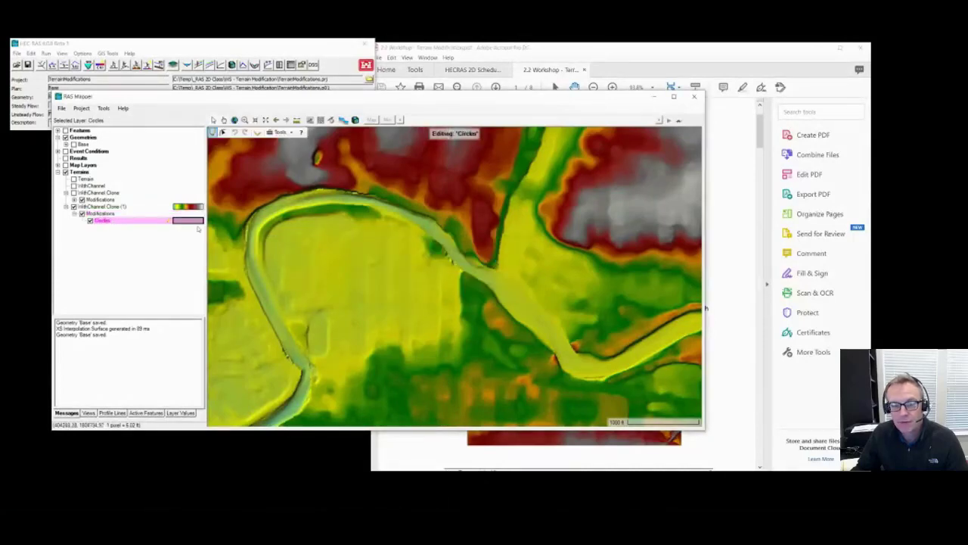
Place Ellipse 1 at the channel's northern bend with radius 100, Replace Terrain Value
left_click(315, 201)
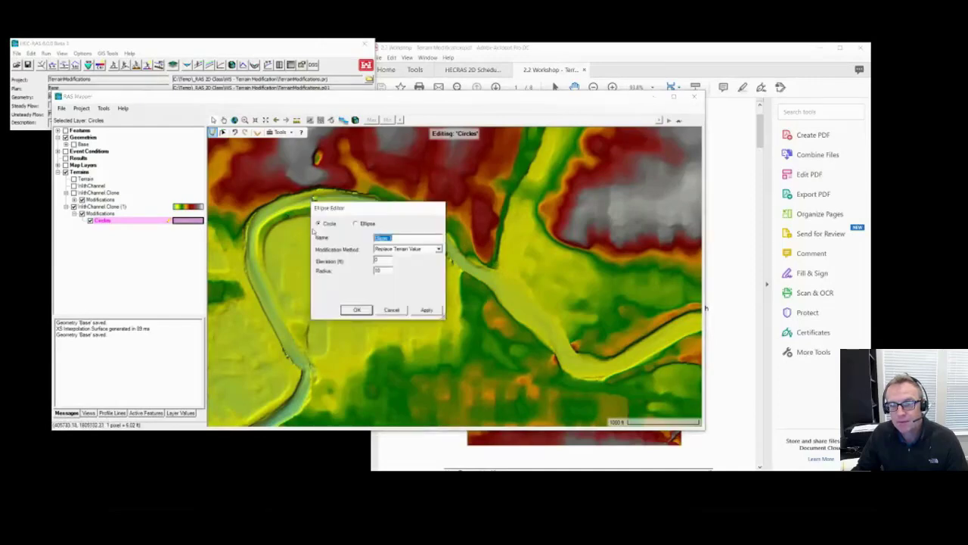
double_click(378, 270)
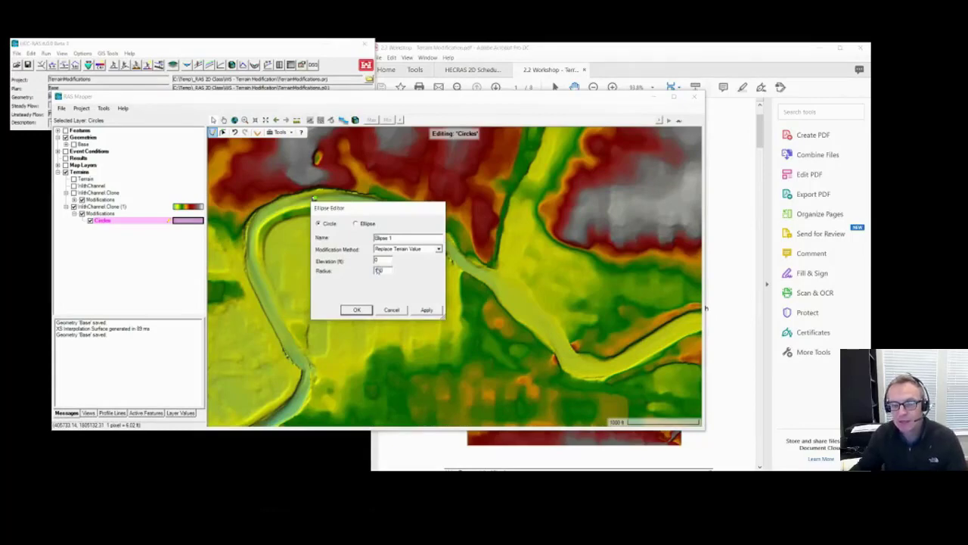
type("100")
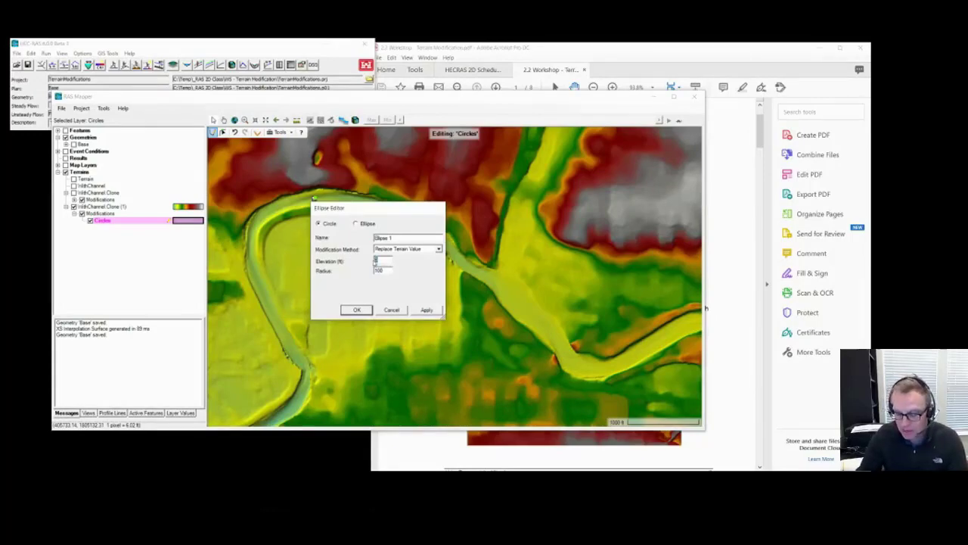
type("900")
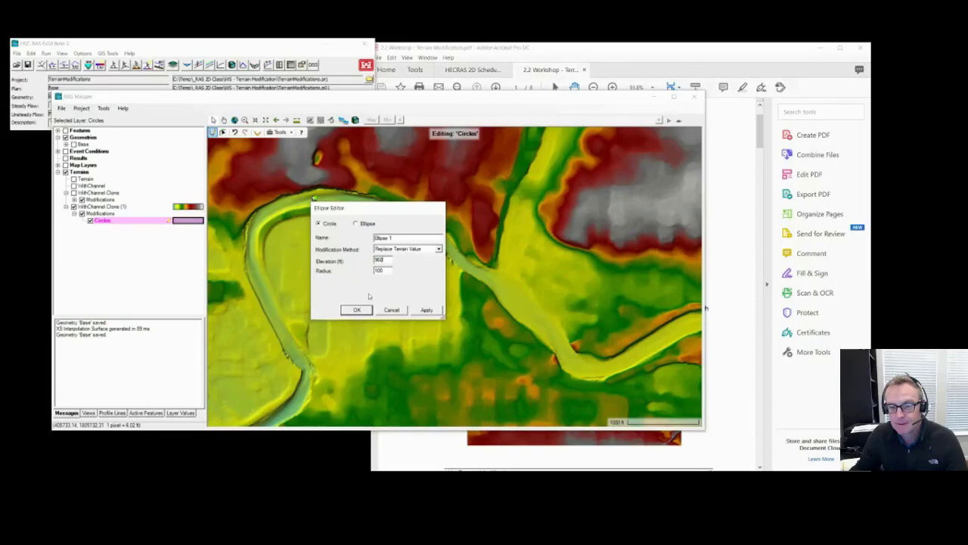
left_click(439, 250)
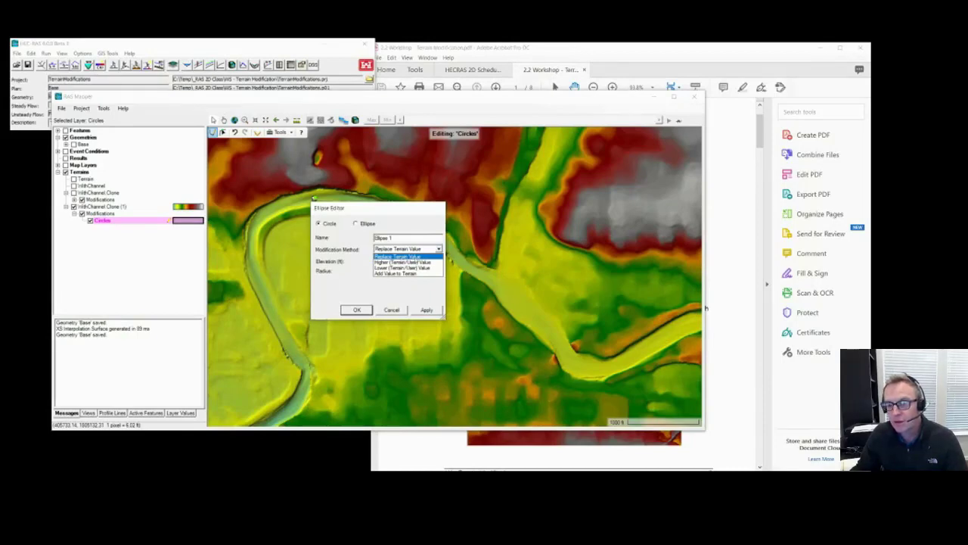
left_click(407, 257)
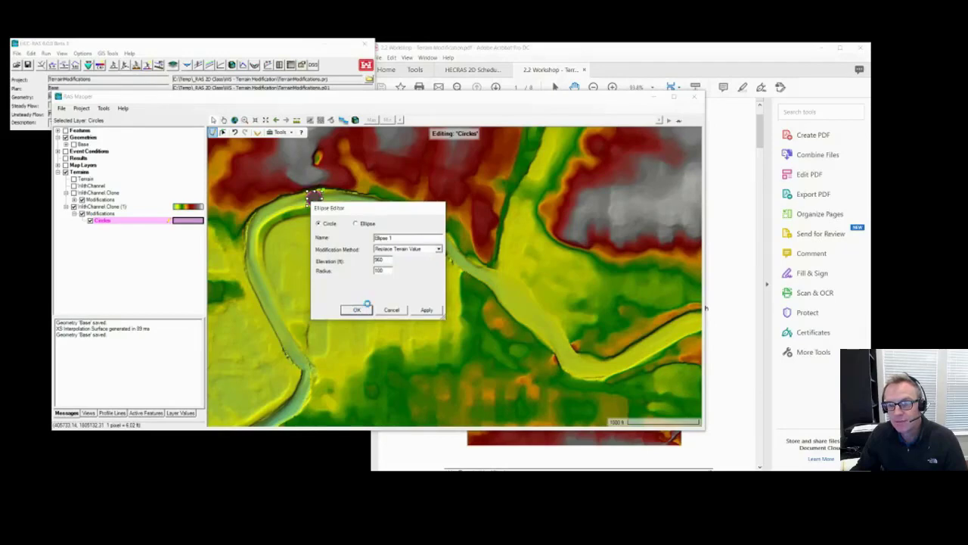
left_click(357, 309)
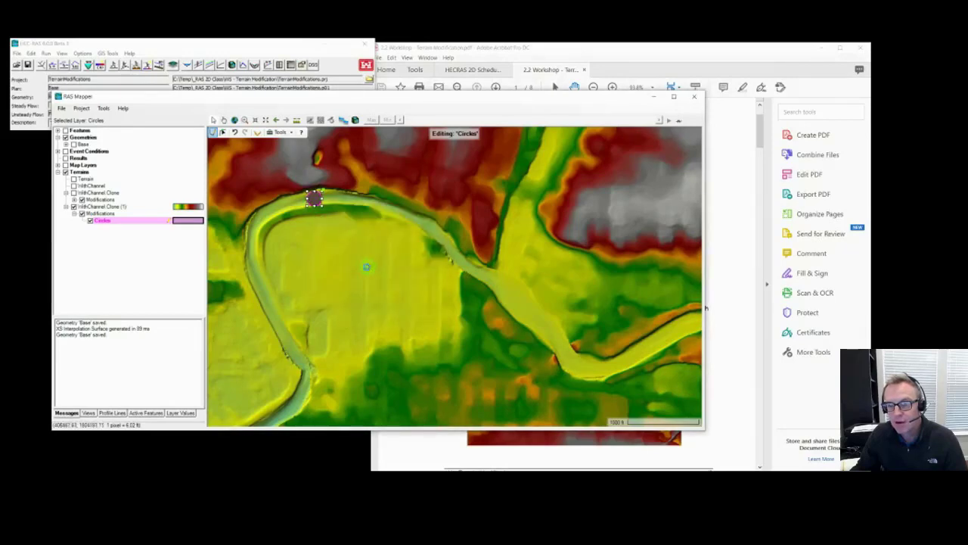
Add Ellipse 2 in the floodplain at elevation 800, then select the clone terrain and Modifications layers
left_click(366, 266)
double_click(382, 260)
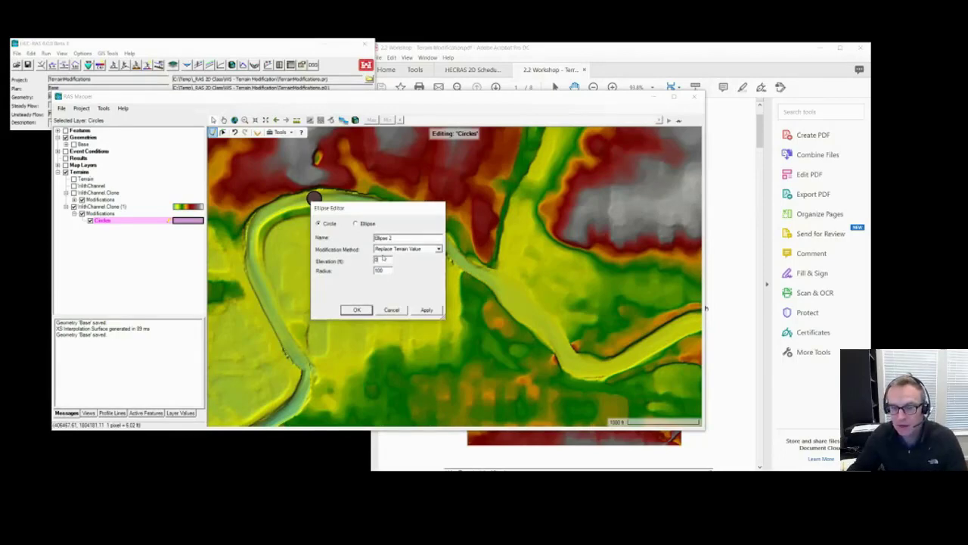
type("8")
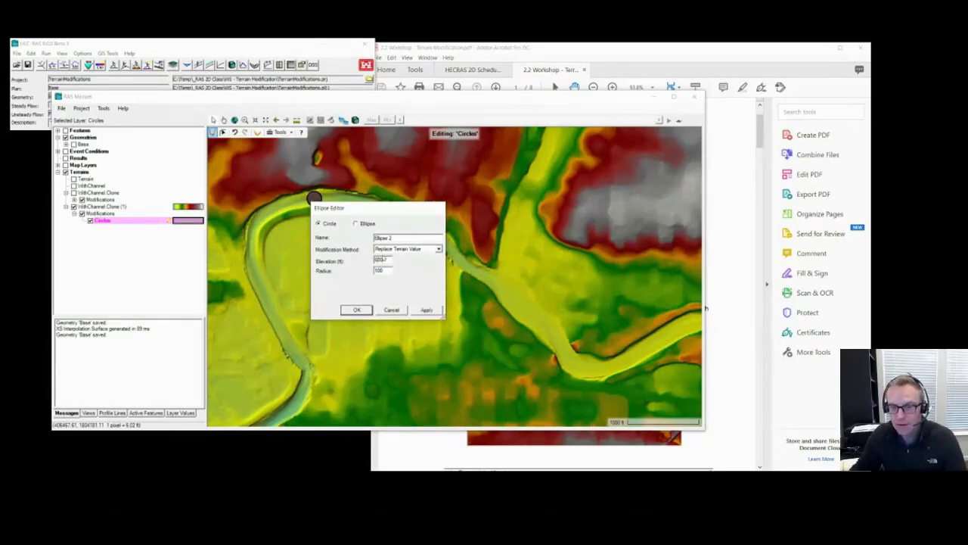
type("00")
left_click(362, 310)
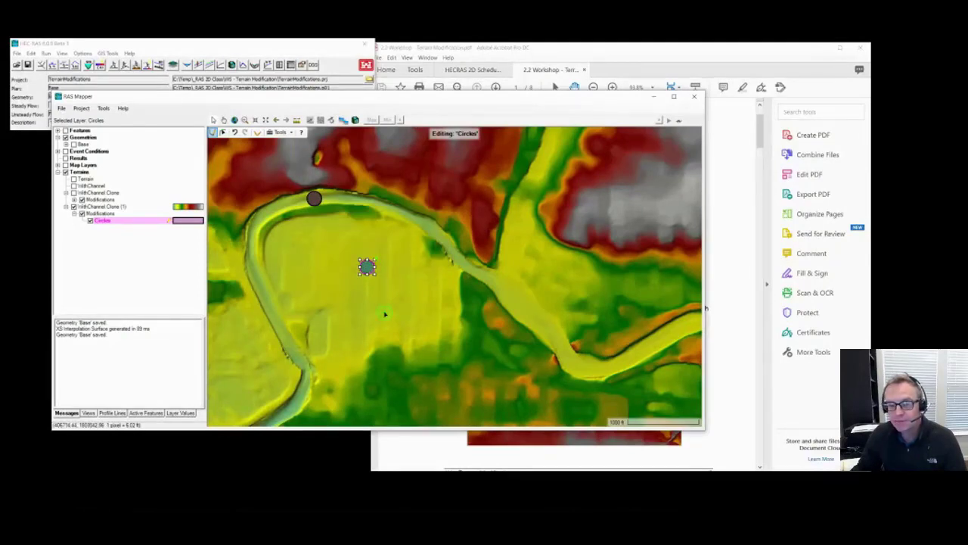
left_click(102, 207)
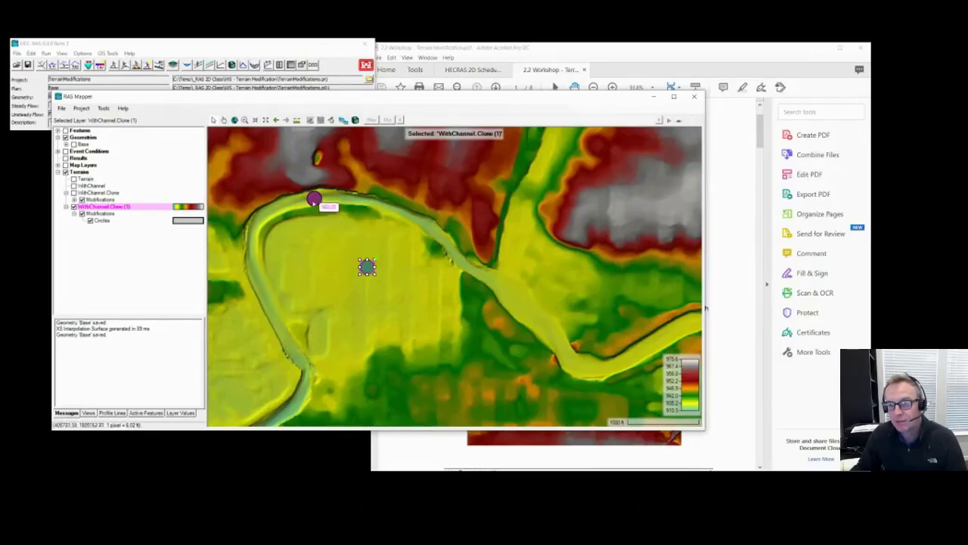
left_click(108, 214)
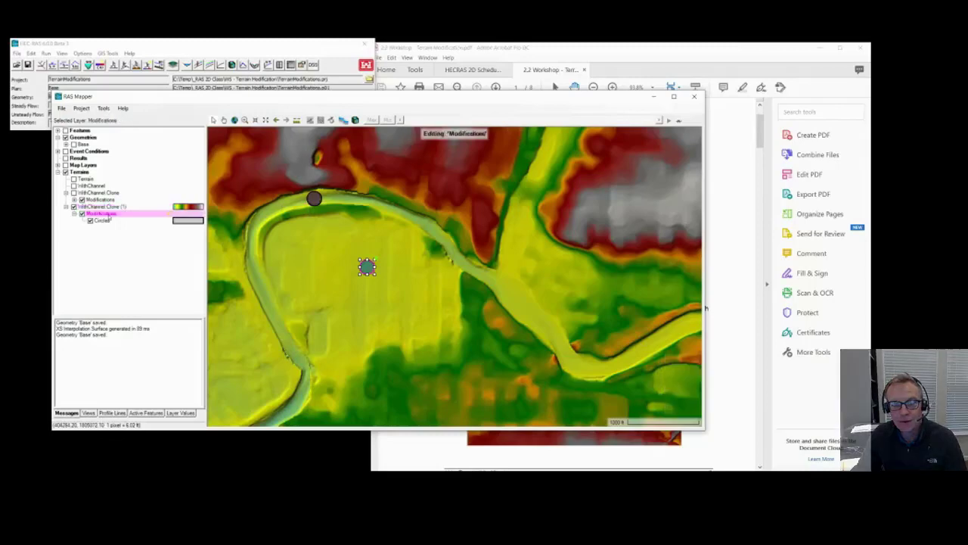
Draw a measure line across the floodplain circle and plot its terrain profile
right_click(108, 214)
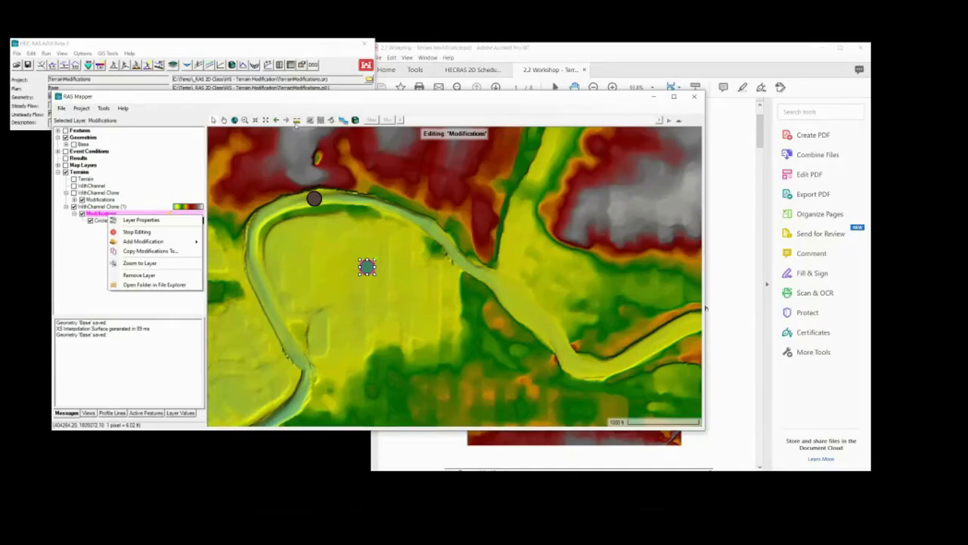
left_click(296, 125)
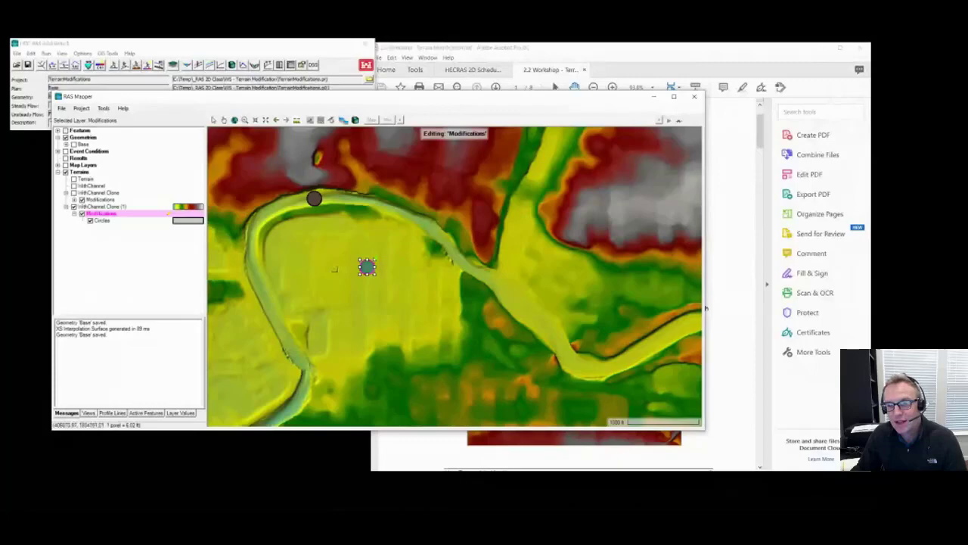
left_click(334, 269, "ctrl")
double_click(420, 269, "ctrl")
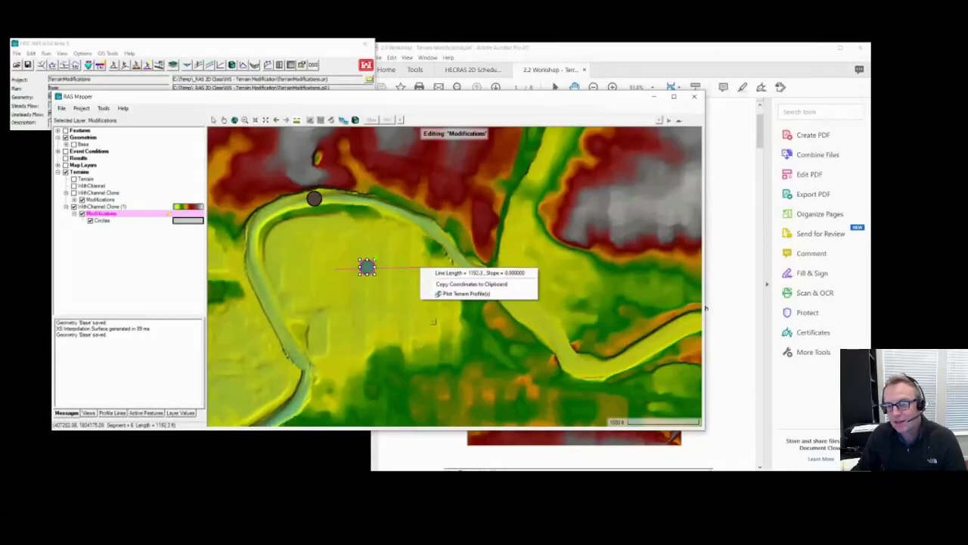
left_click(464, 294)
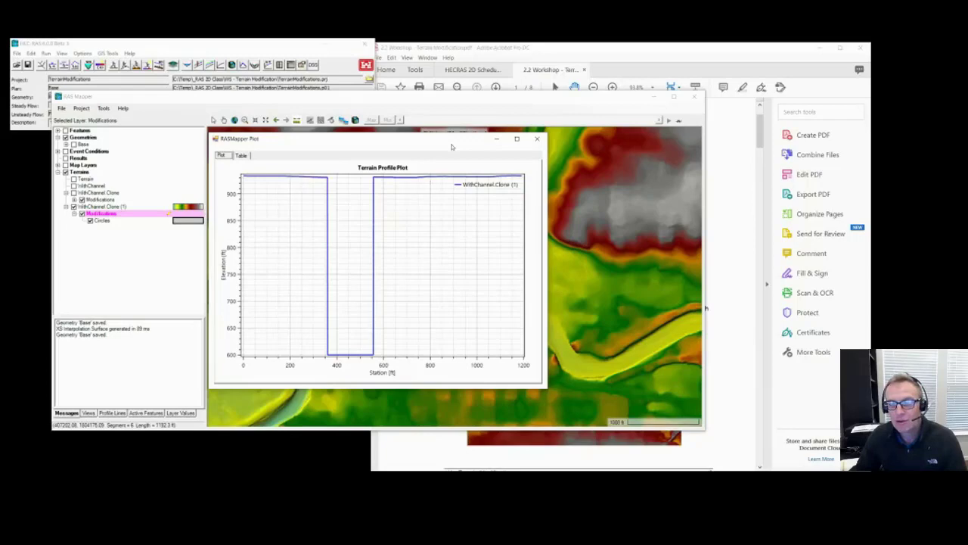
left_click(536, 139)
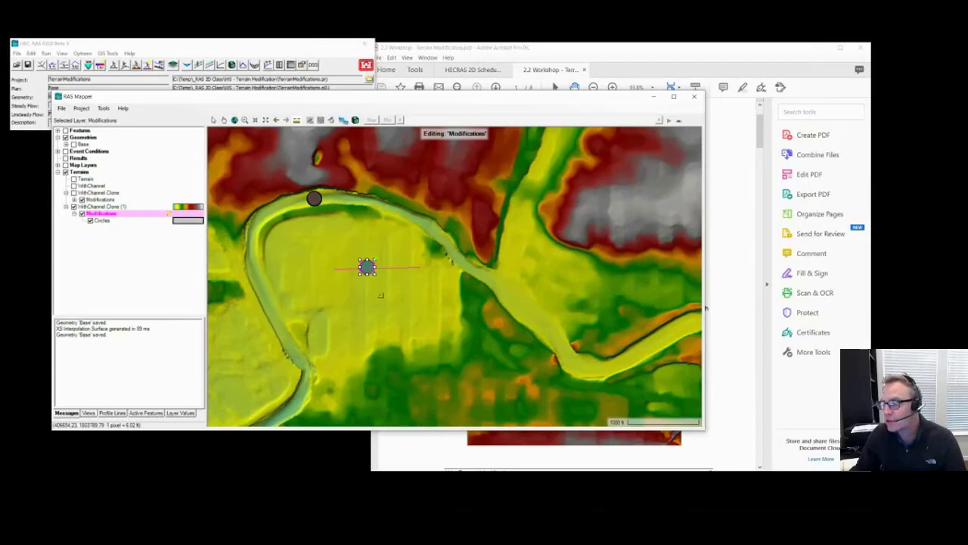
Add the HighGround line modification layer and trace Levee 1 with three points along the channel
right_click(105, 214)
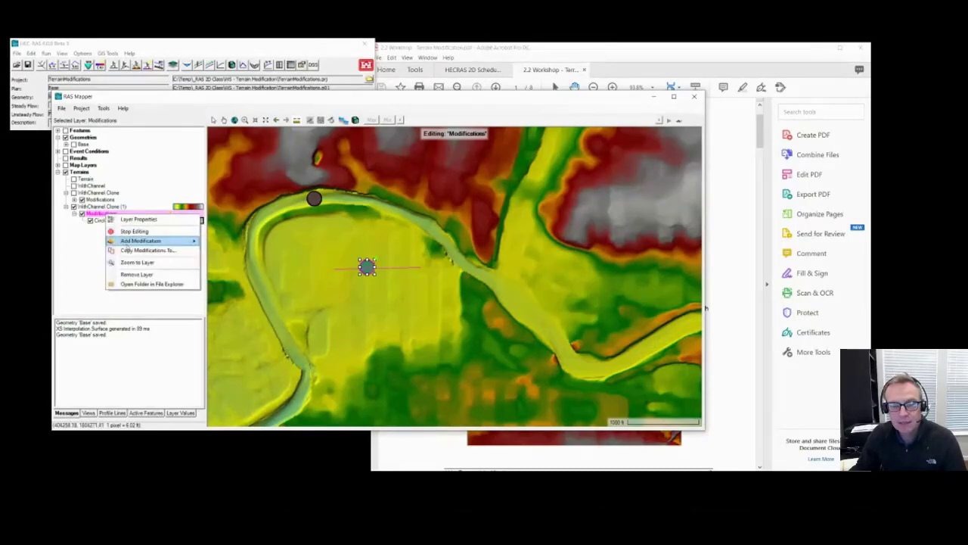
mouse_move(151, 241)
mouse_move(246, 258)
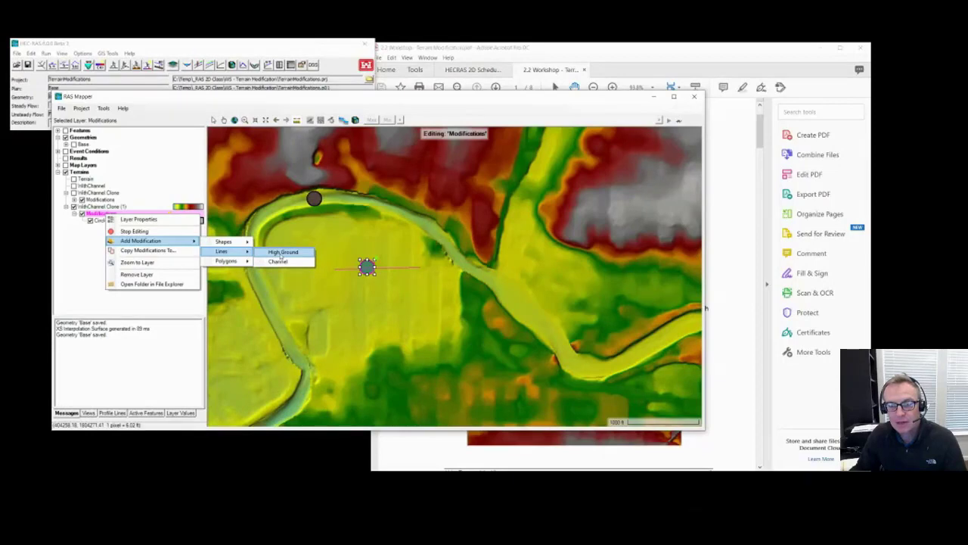
left_click(280, 252)
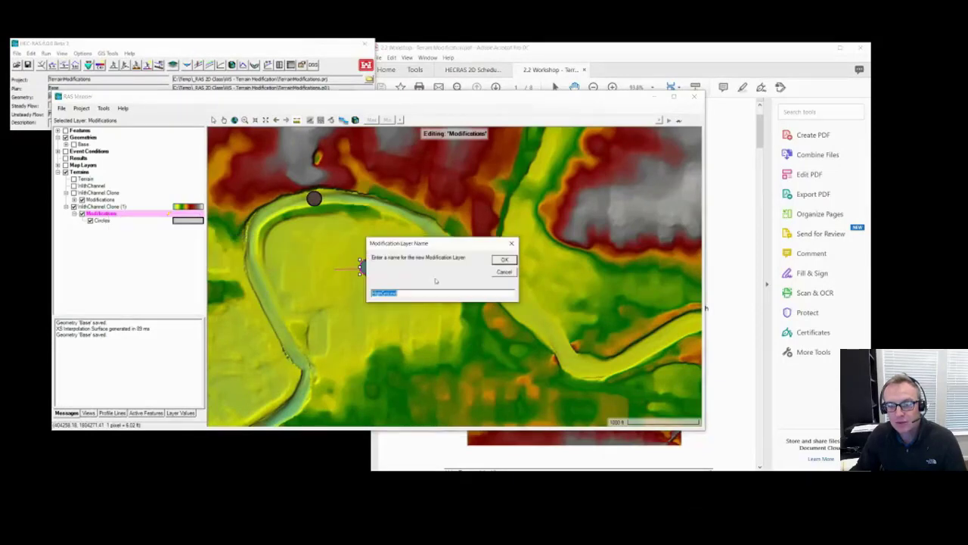
key("Return")
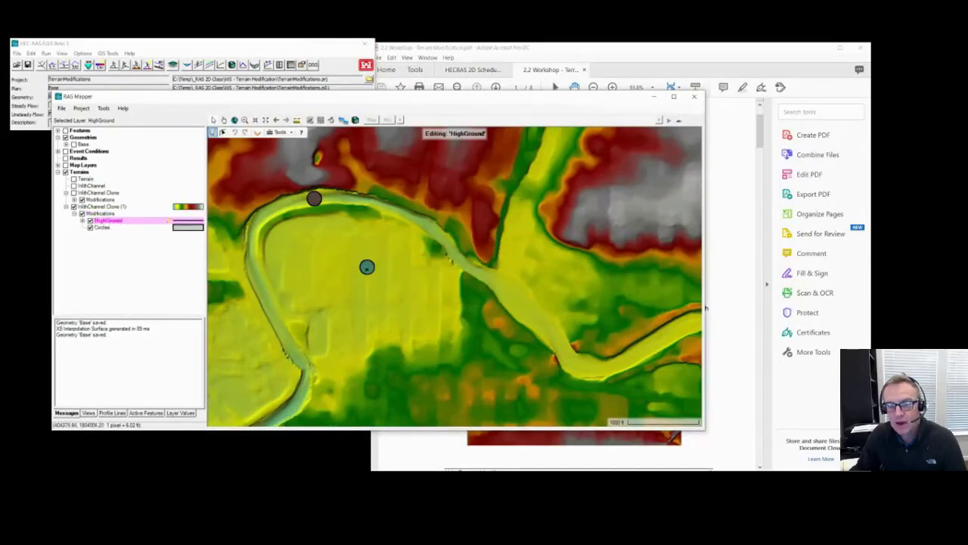
left_click(484, 288)
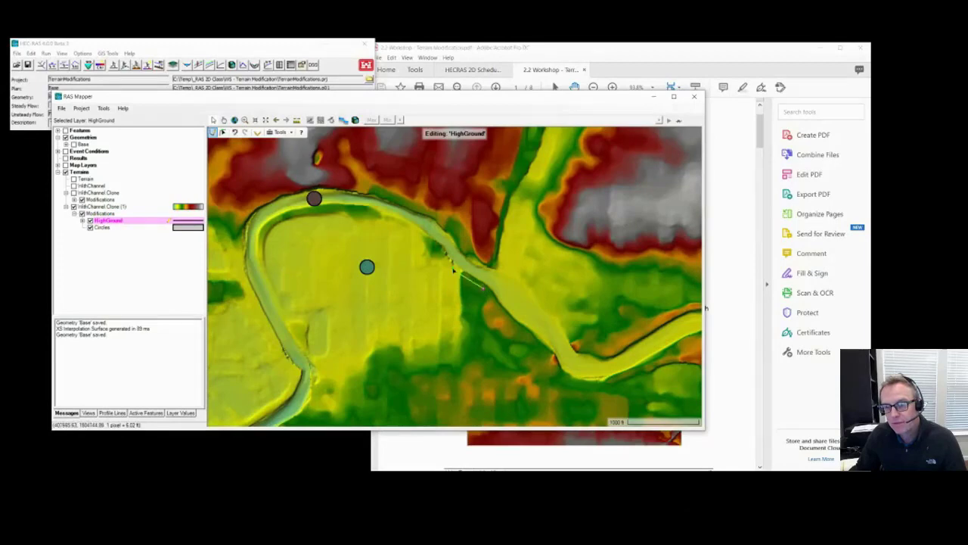
left_click(452, 267)
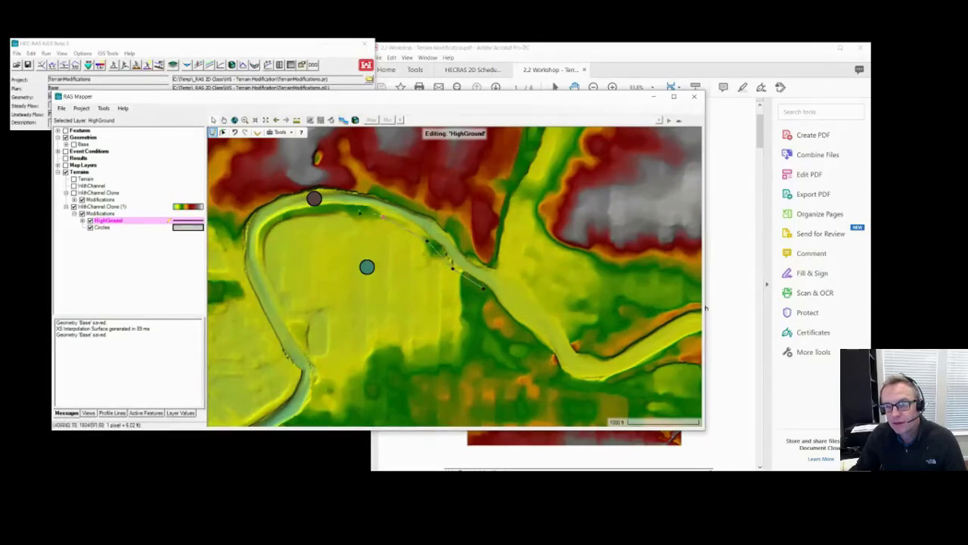
double_click(346, 210)
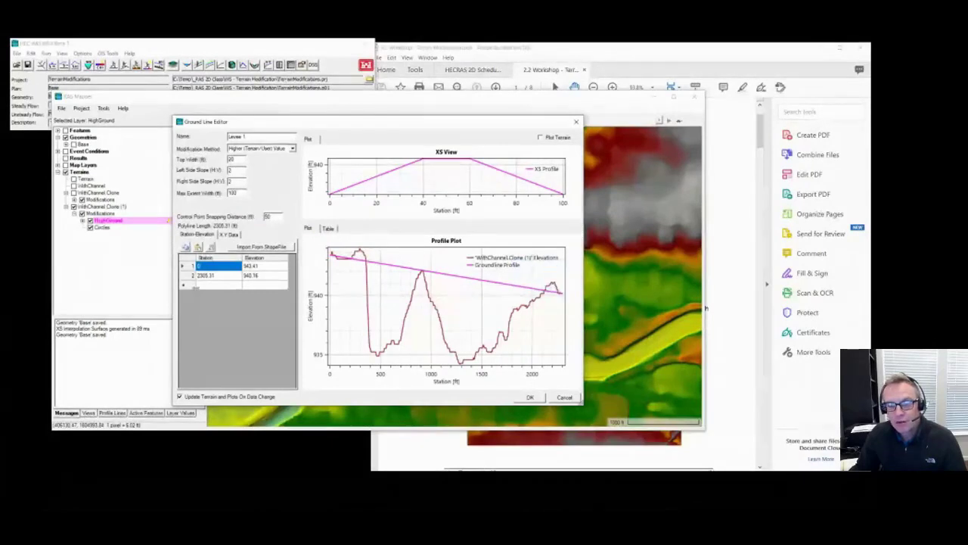
Insert a Levee 1 crest point at station 1000, elevation 945 ft, between 943.41 and 940.16, and accept it
left_click(213, 286)
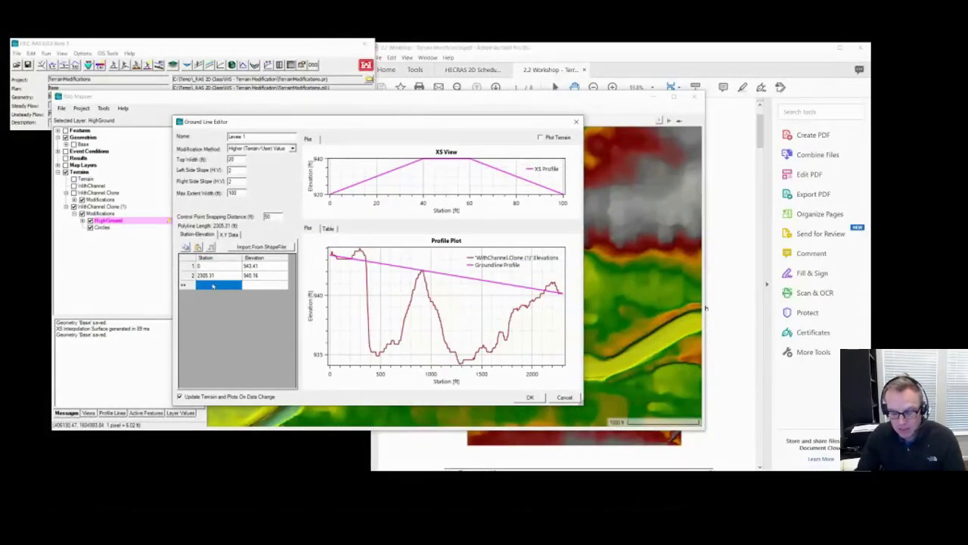
type("1000")
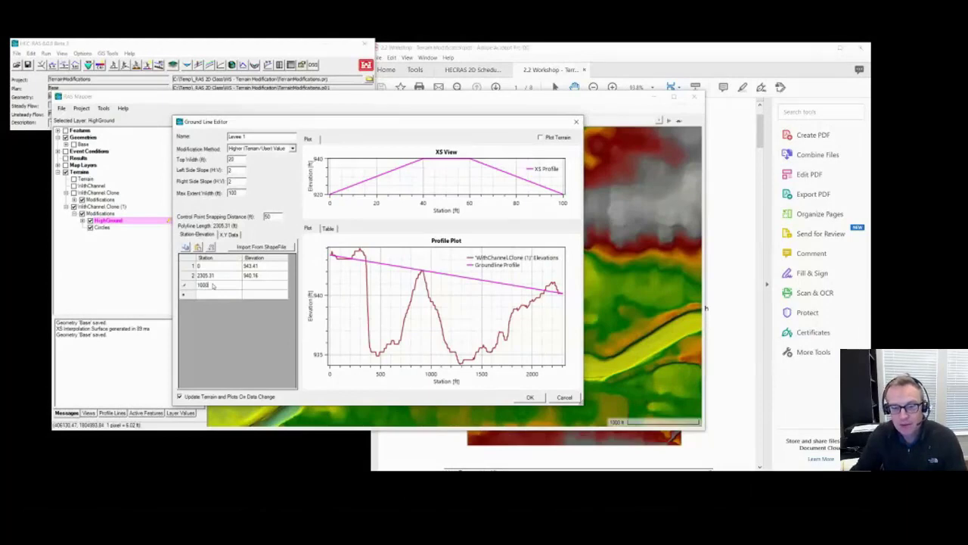
left_click(257, 286)
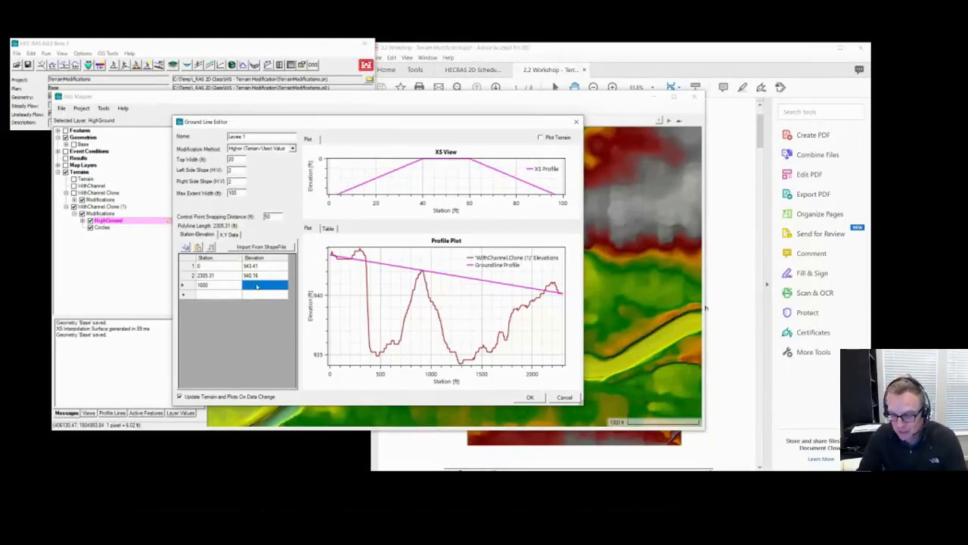
type("94")
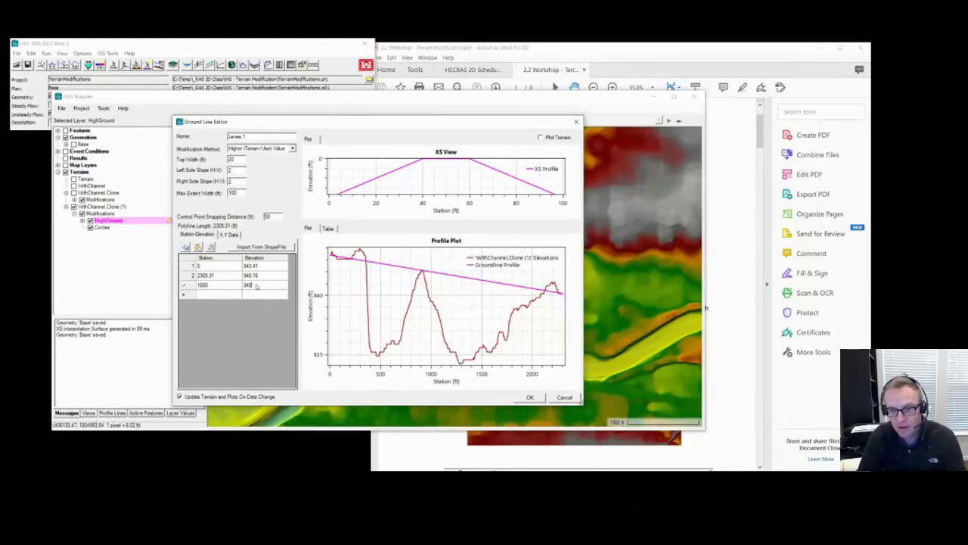
type("5")
key("Return")
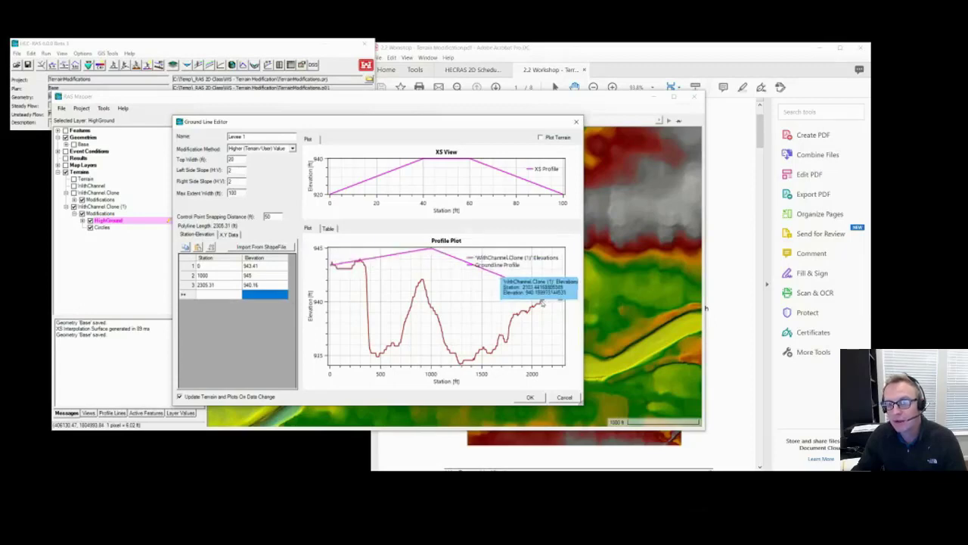
left_click(530, 397)
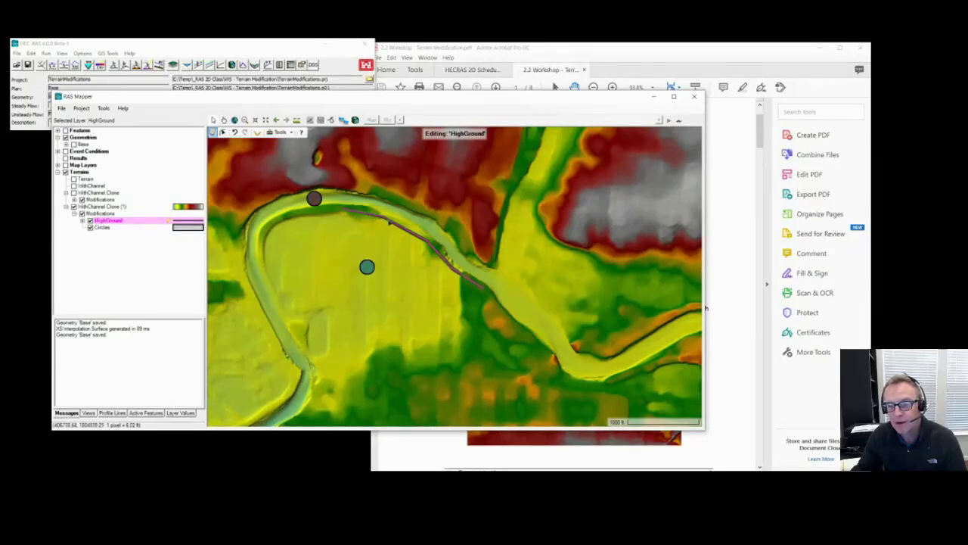
Change Levee 1's Top Width to 200 ft and Max Extent Width to 500 ft, and apply it
right_click(389, 221)
left_click(401, 232)
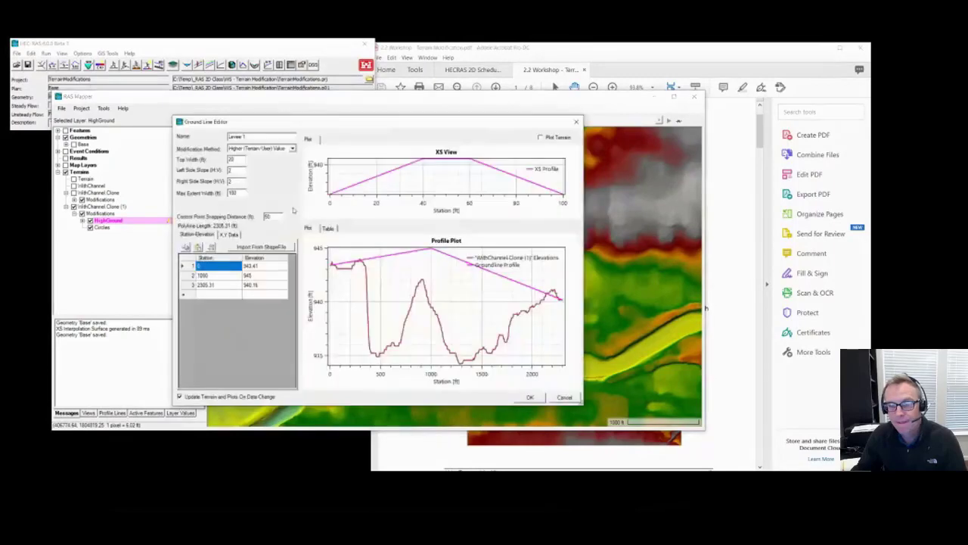
double_click(230, 160)
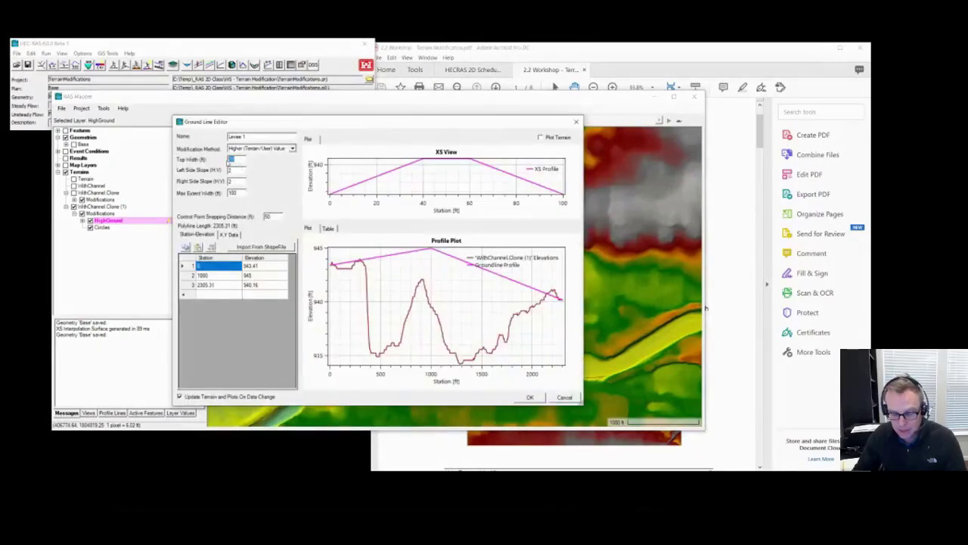
type("200")
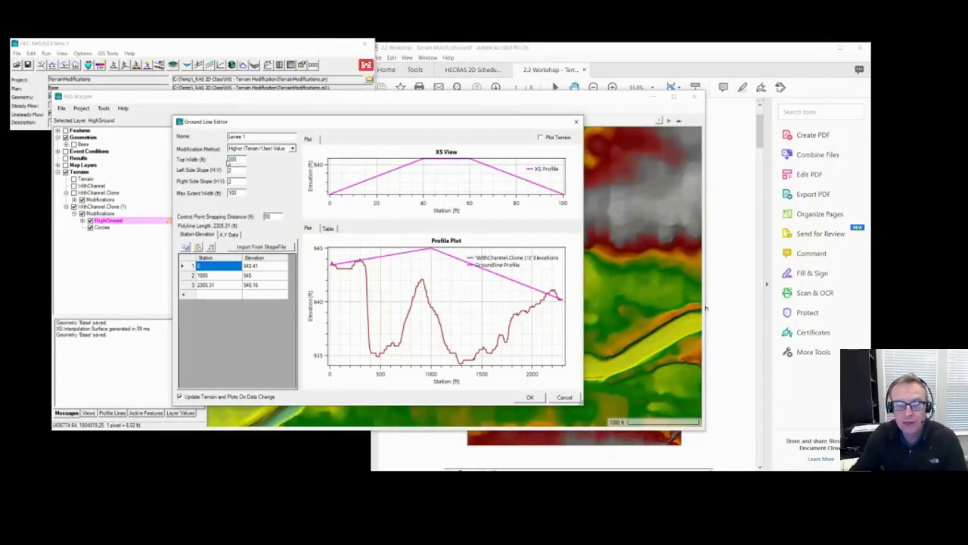
left_click(242, 193)
double_click(242, 193)
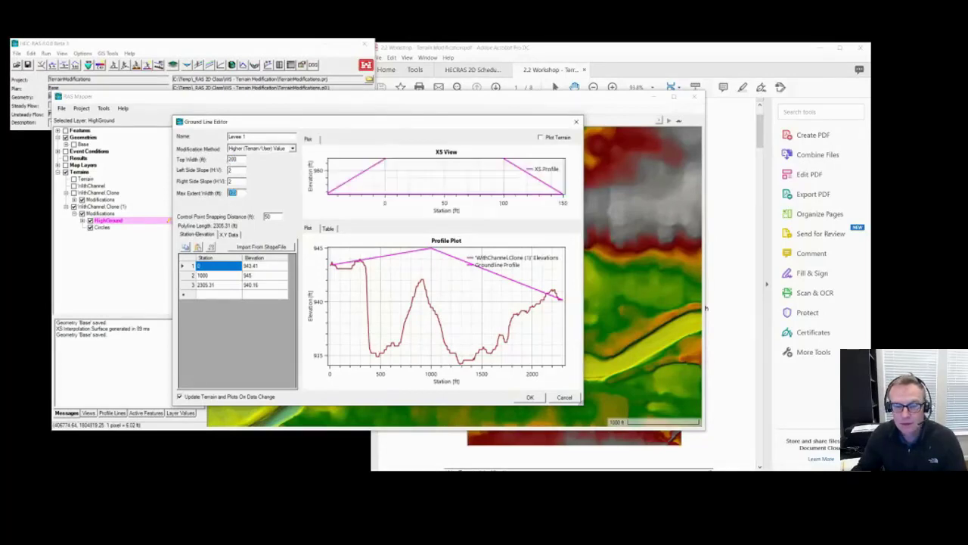
type("500")
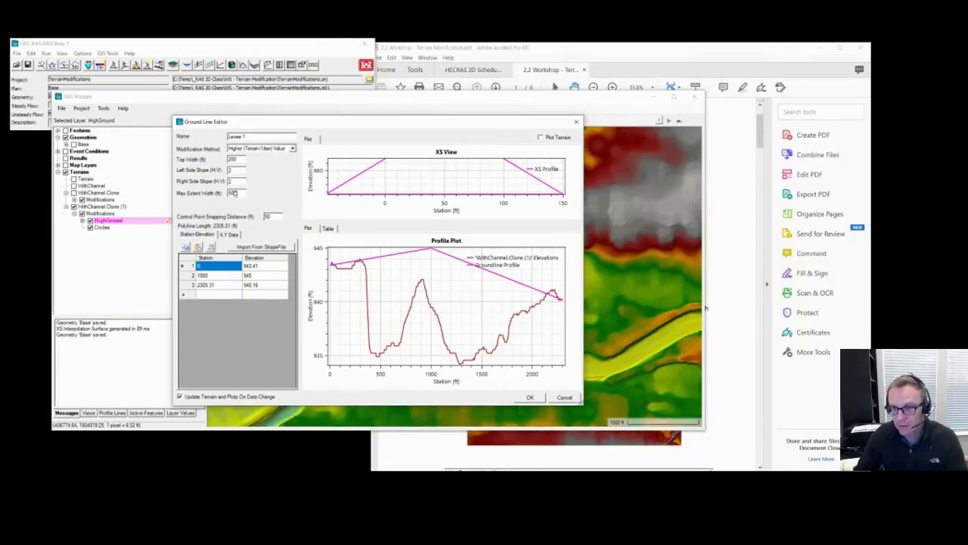
left_click(530, 397)
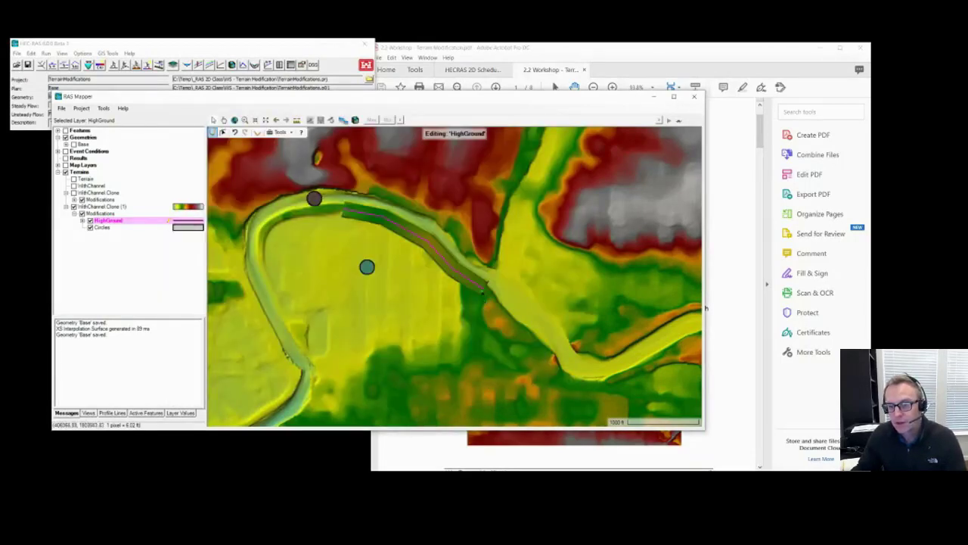